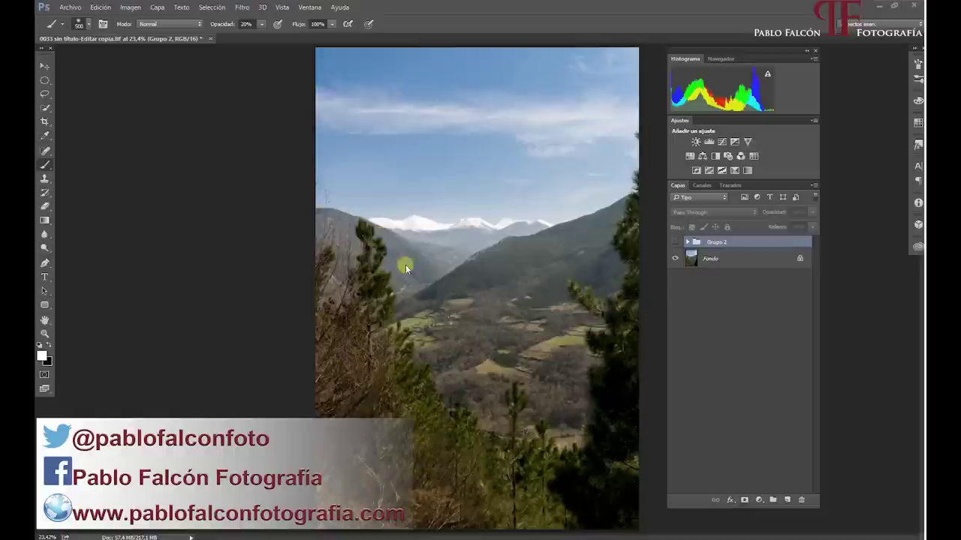
Step: Preview the Grupo 2 sunset grade, then delete the group, leaving only the Fondo photo
{"action": "left_click", "coordinate": [676, 241]}
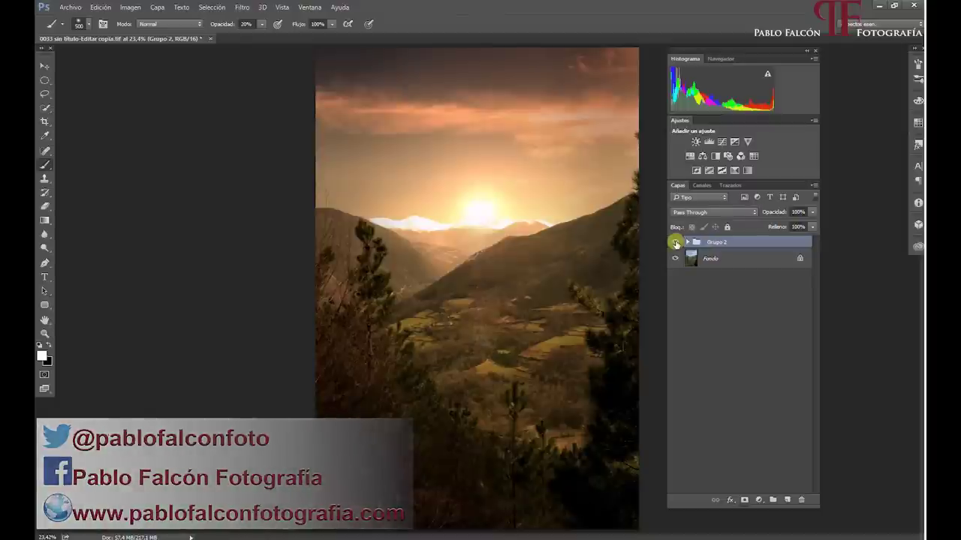
{"action": "left_click_drag", "start_coordinate": [754, 242], "coordinate": [804, 497]}
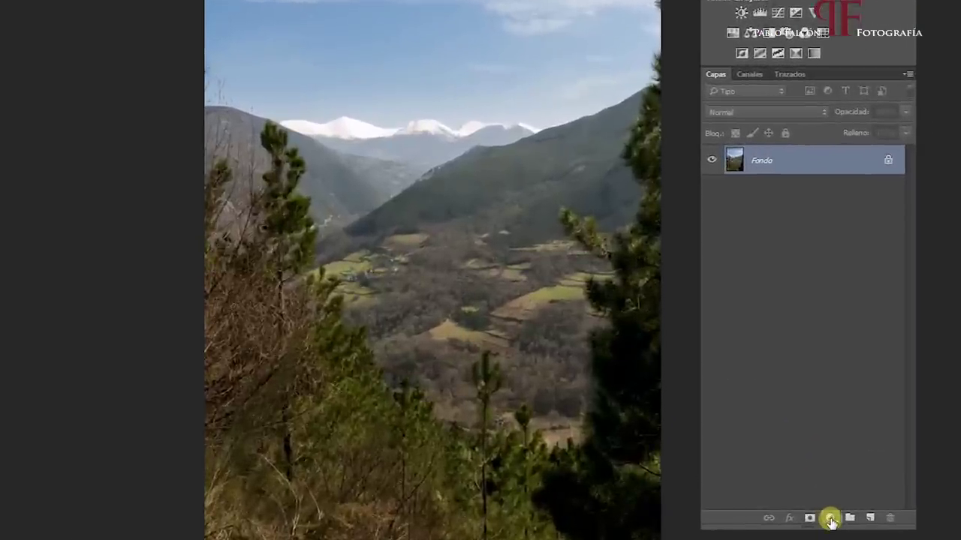
Step: Add a Filtro de fotografía layer with Filtro caliente (85) at 100% density and pick a darker orange
{"action": "left_click", "coordinate": [831, 519]}
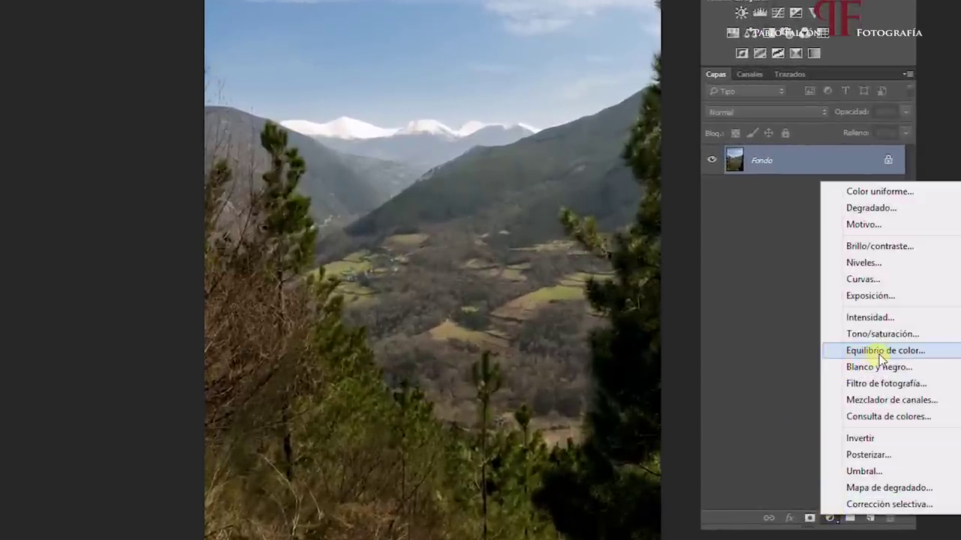
{"action": "left_click", "coordinate": [883, 384]}
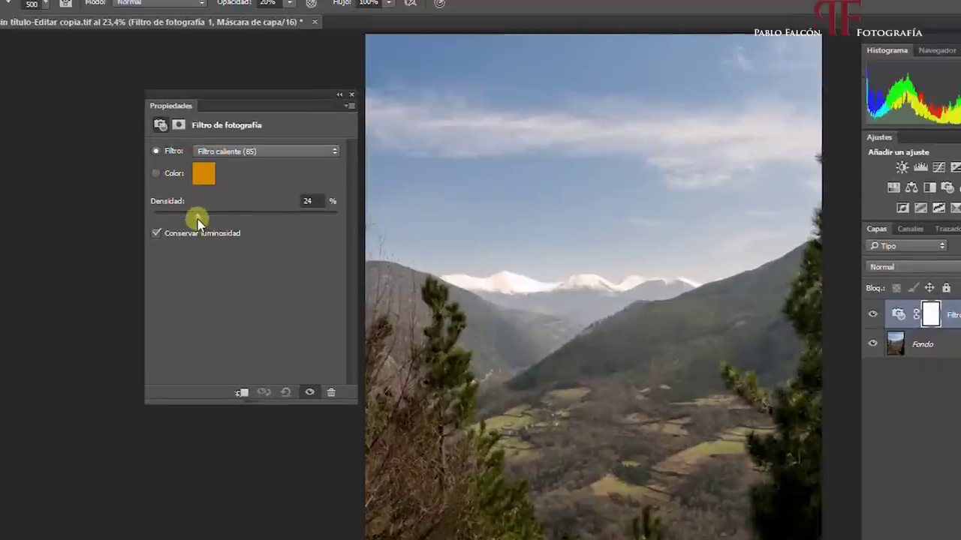
{"action": "left_click_drag", "start_coordinate": [198, 217], "coordinate": [294, 222]}
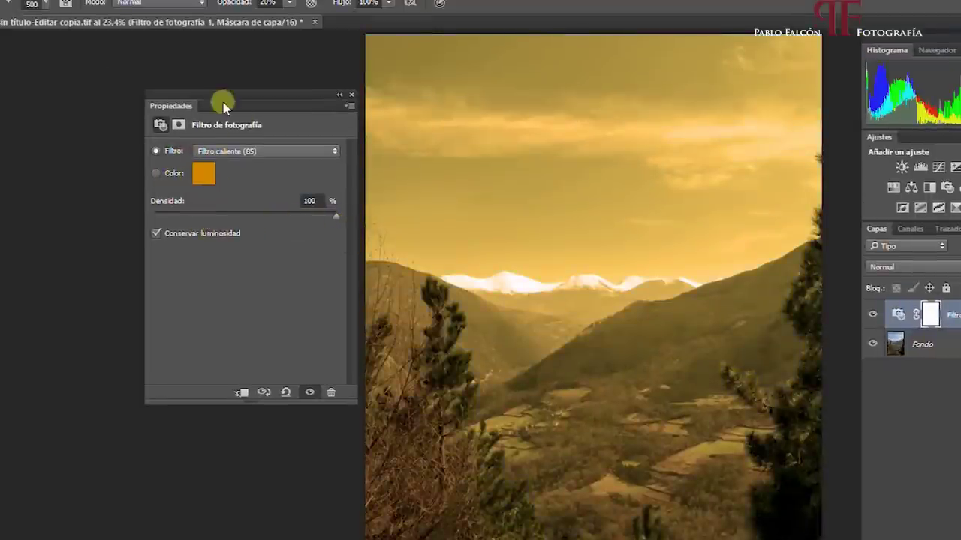
{"action": "left_click", "coordinate": [207, 177]}
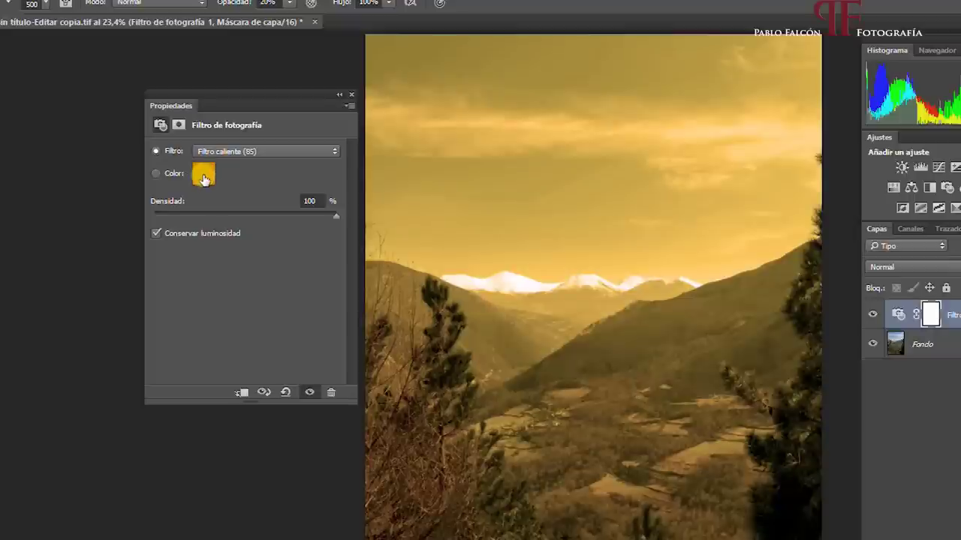
{"action": "left_click_drag", "start_coordinate": [930, 68], "coordinate": [922, 79]}
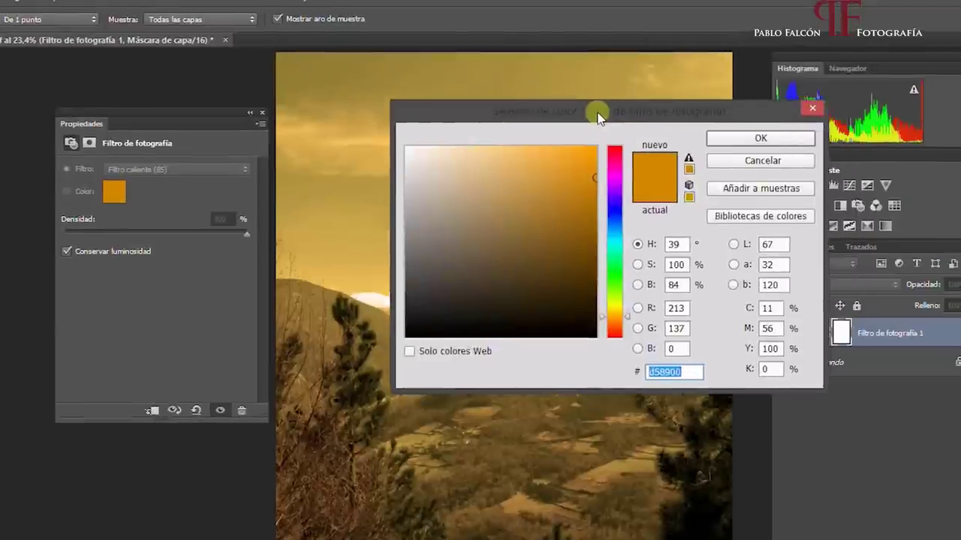
Step: Set the photo filter colour to hex ef9636 in the Color Picker and confirm it
{"action": "left_click", "coordinate": [590, 188]}
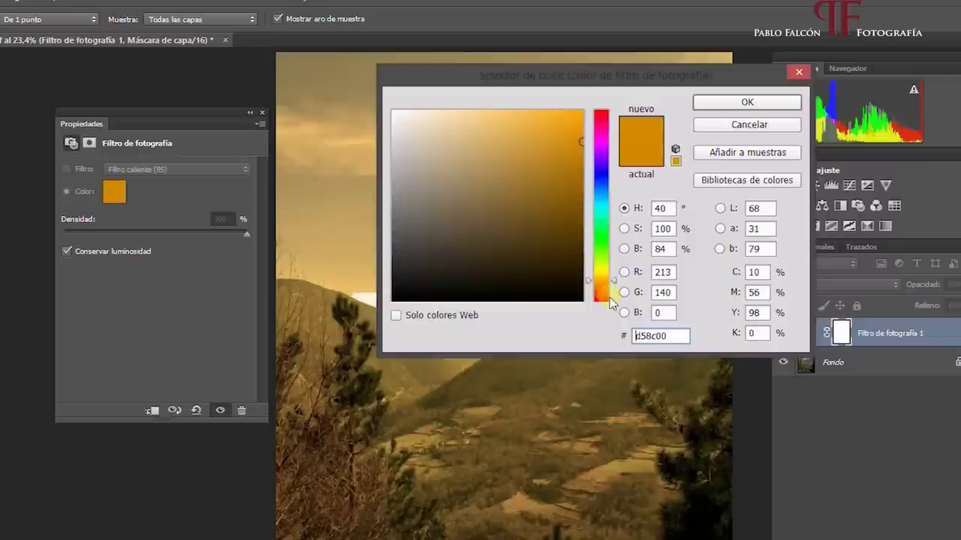
{"action": "left_click_drag", "start_coordinate": [670, 336], "coordinate": [542, 337]}
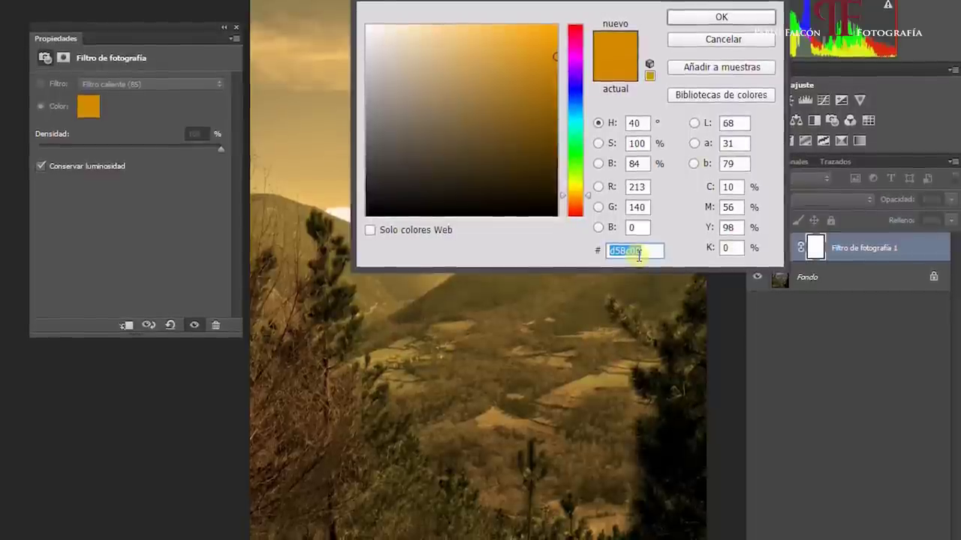
{"action": "type", "text": "ef"}
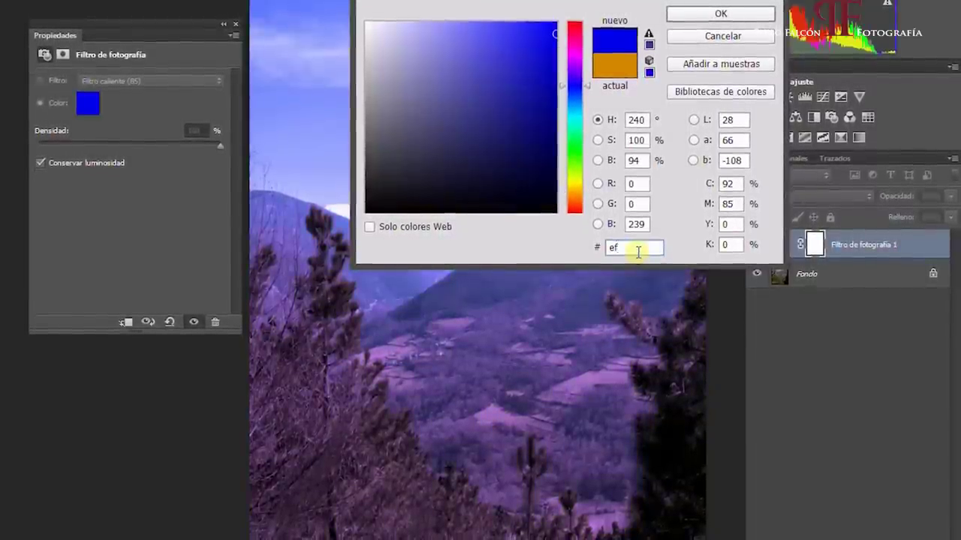
{"action": "type", "text": "9636"}
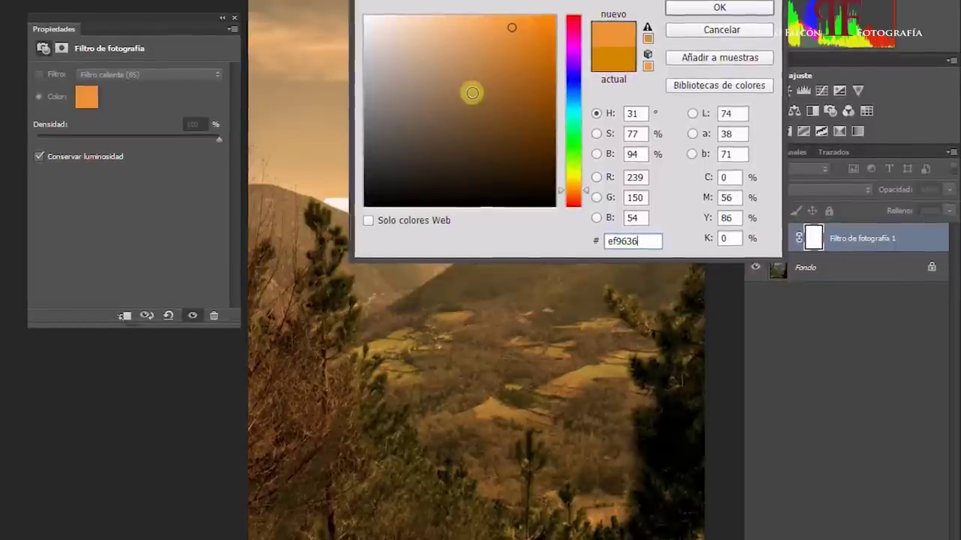
{"action": "left_click", "coordinate": [686, 8]}
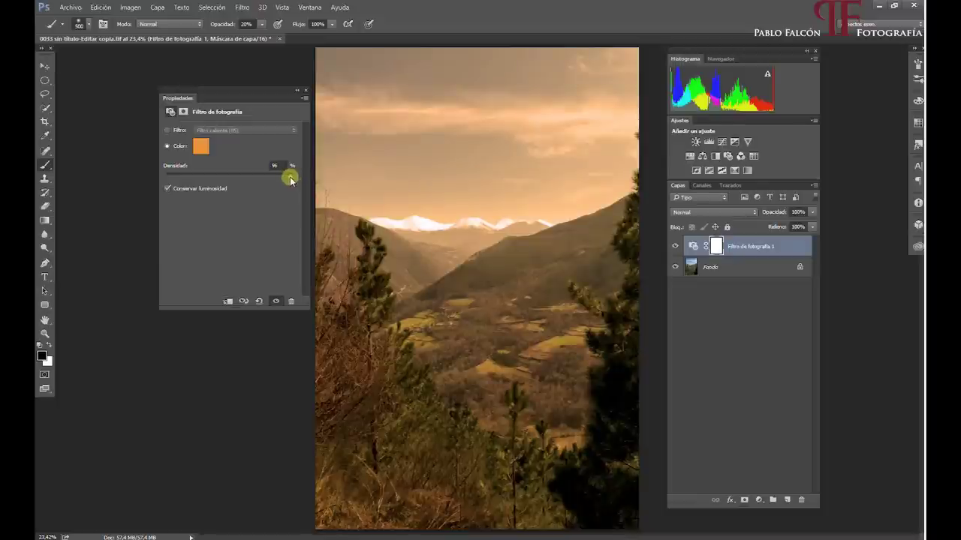
Step: Raise the filter density to 97% and stamp all visible layers into a new merged layer, Capa 1
{"action": "left_click_drag", "start_coordinate": [290, 181], "coordinate": [292, 180]}
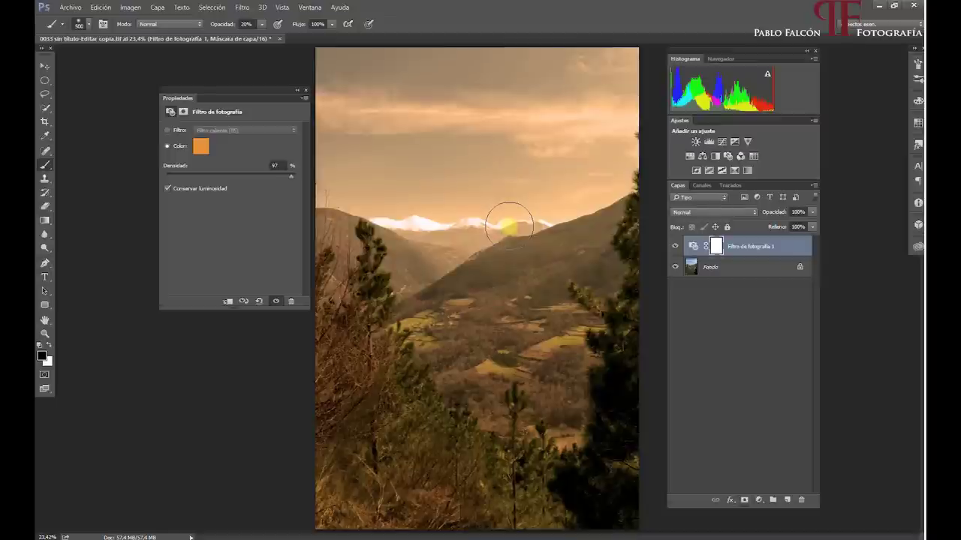
{"action": "key", "text": "ctrl+shift+alt+e"}
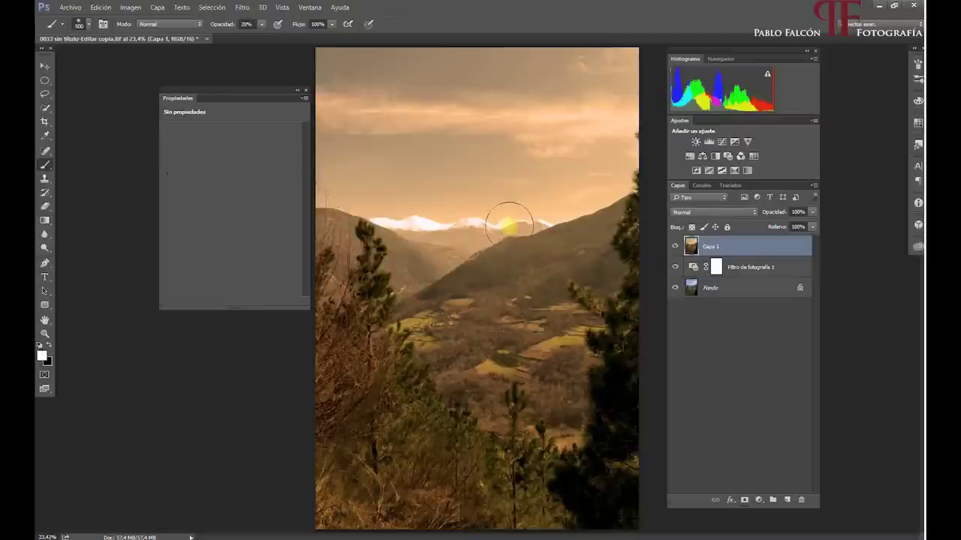
{"action": "double_click", "coordinate": [709, 248]}
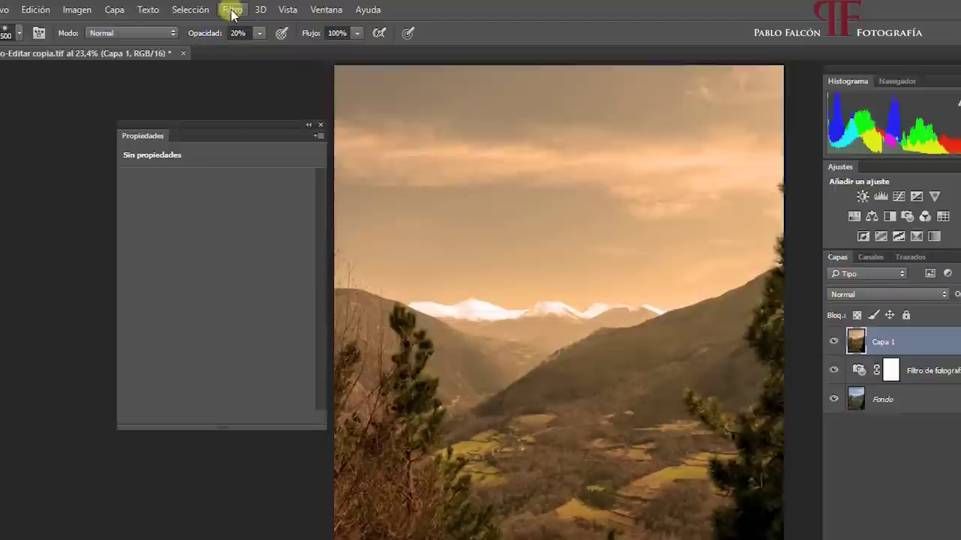
{"action": "left_click", "coordinate": [229, 12]}
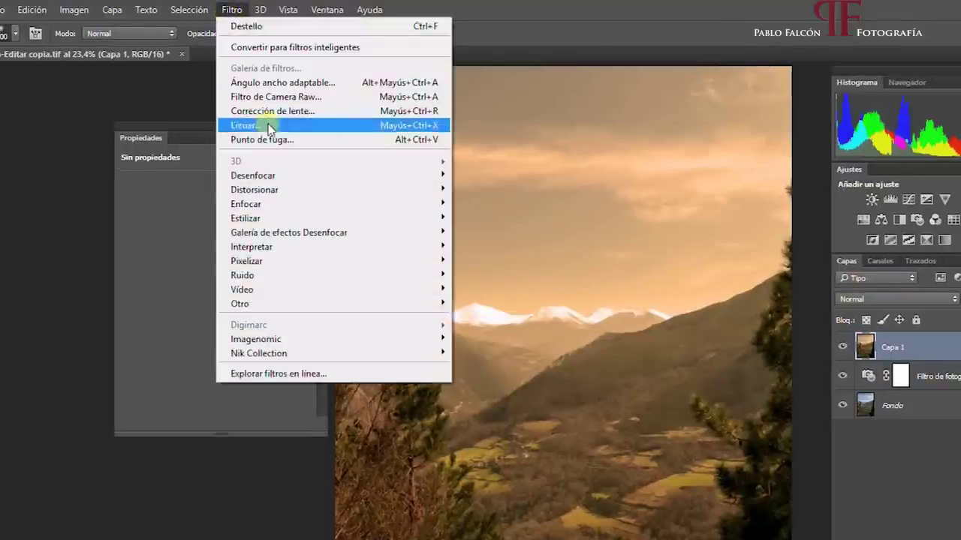
Step: Render a 100%-brightness Destello lens flare on Capa 1, centred just above the snowy peaks
{"action": "mouse_move", "coordinate": [251, 247]}
{"action": "left_click", "coordinate": [171, 296]}
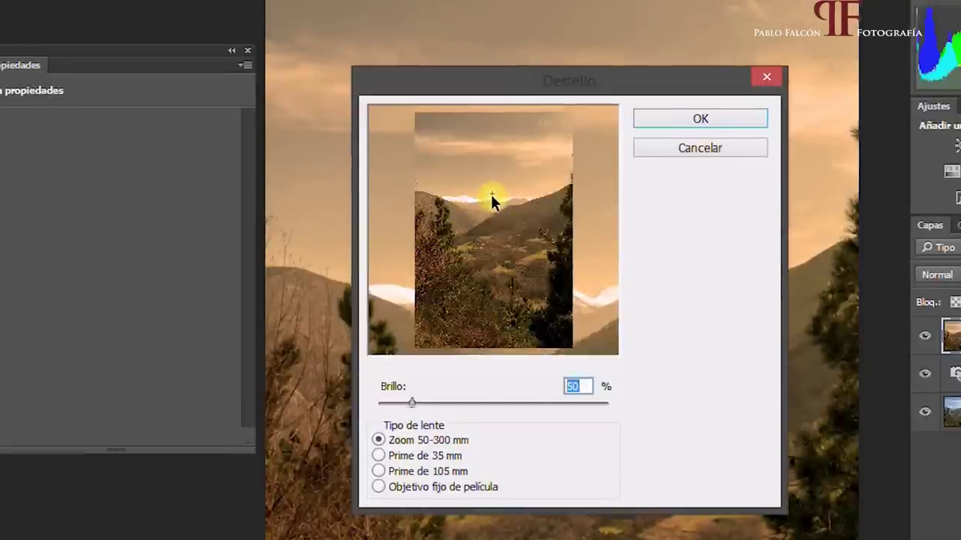
{"action": "left_click_drag", "start_coordinate": [472, 197], "coordinate": [502, 179]}
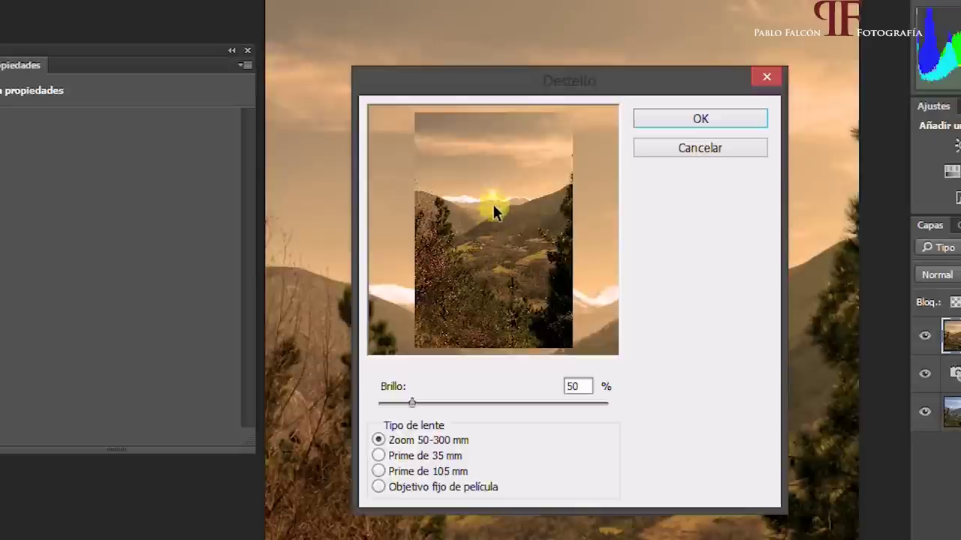
{"action": "double_click", "coordinate": [579, 387]}
{"action": "type", "text": "100"}
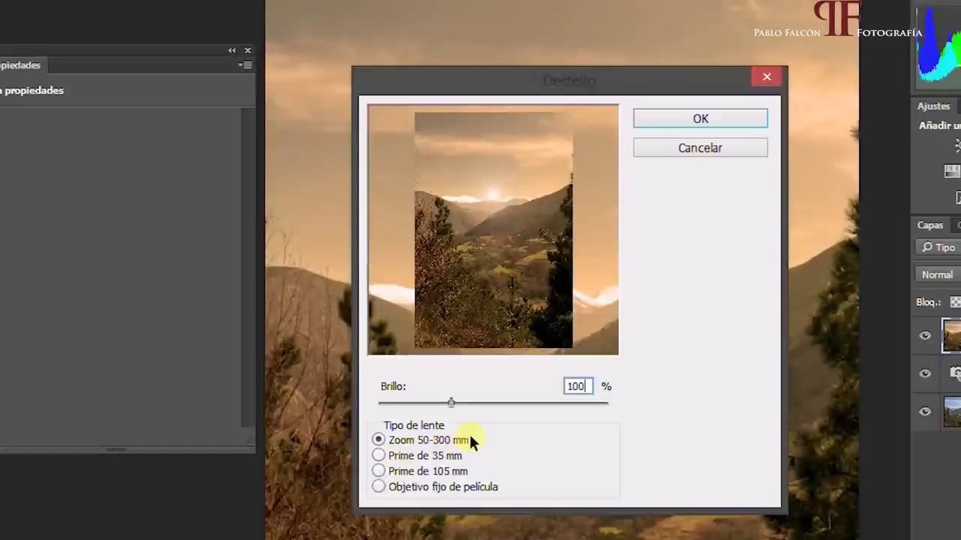
{"action": "left_click", "coordinate": [709, 117]}
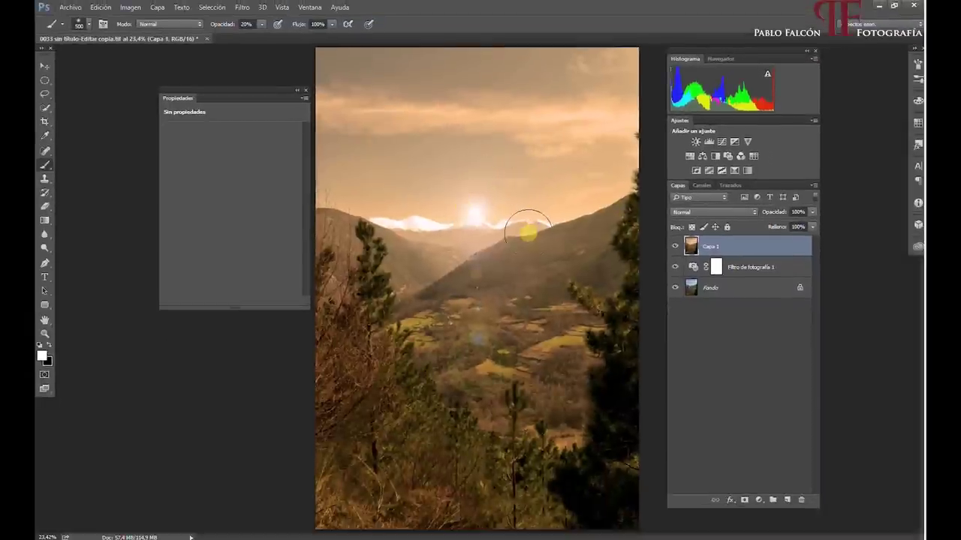
Step: Hide Capa 1, add a new layer Capa 2, and fill it with solid black
{"action": "left_click", "coordinate": [675, 247]}
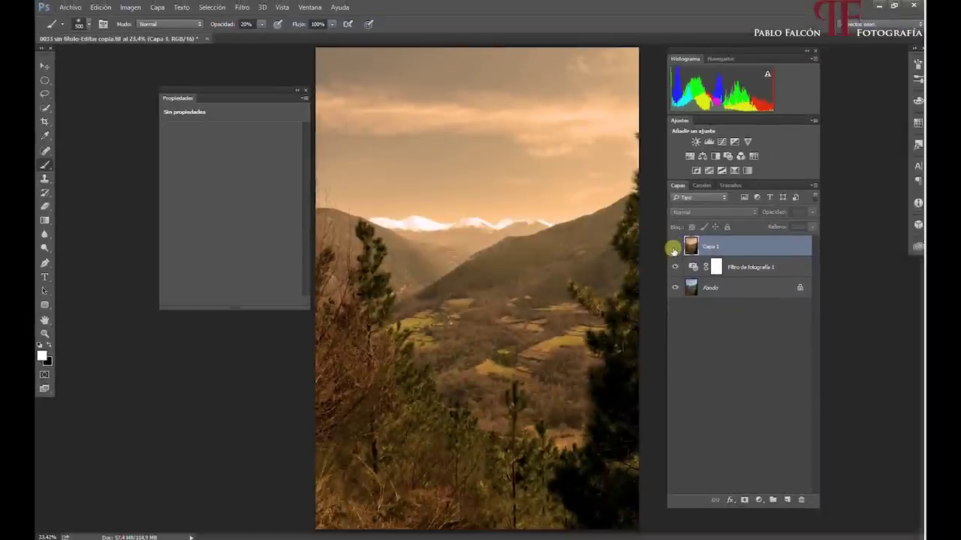
{"action": "left_click", "coordinate": [788, 500]}
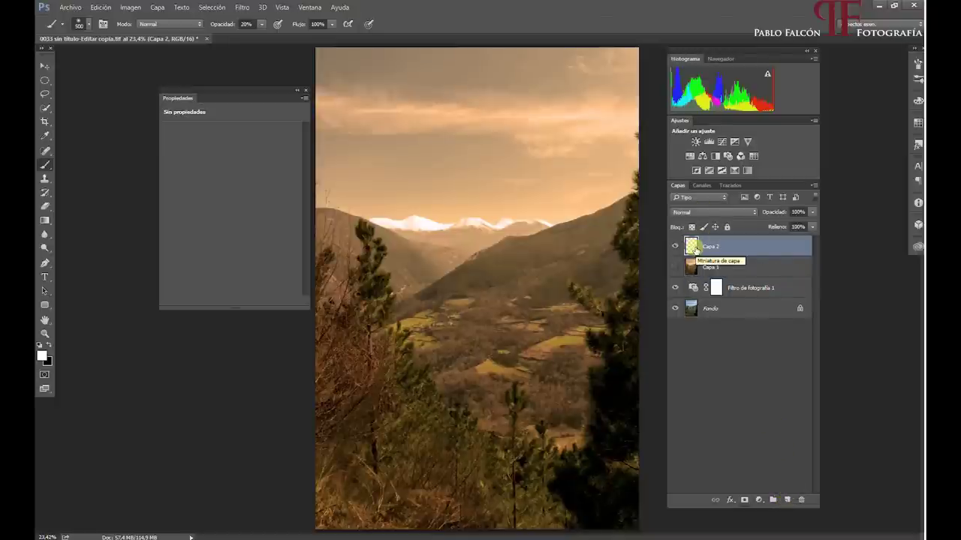
{"action": "key", "text": "shift+F5"}
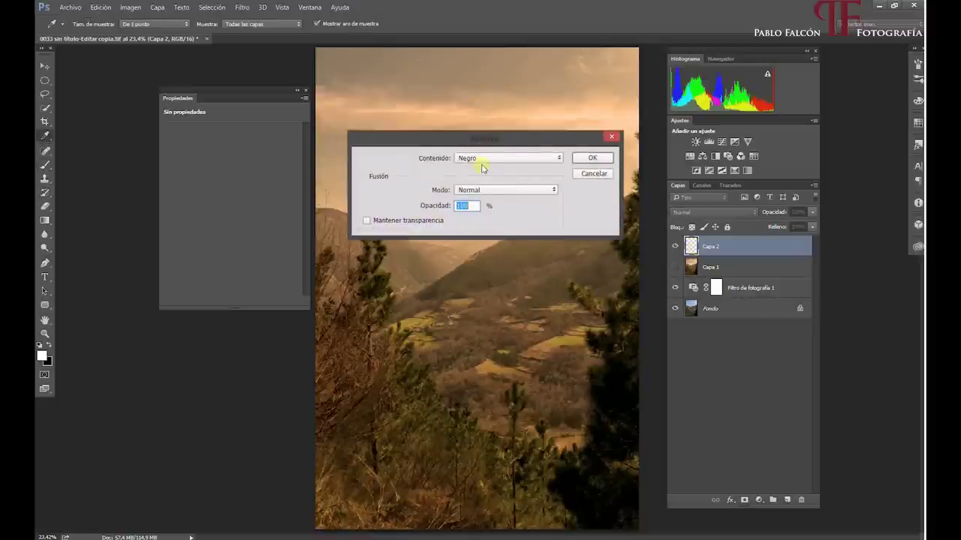
{"action": "left_click", "coordinate": [582, 175]}
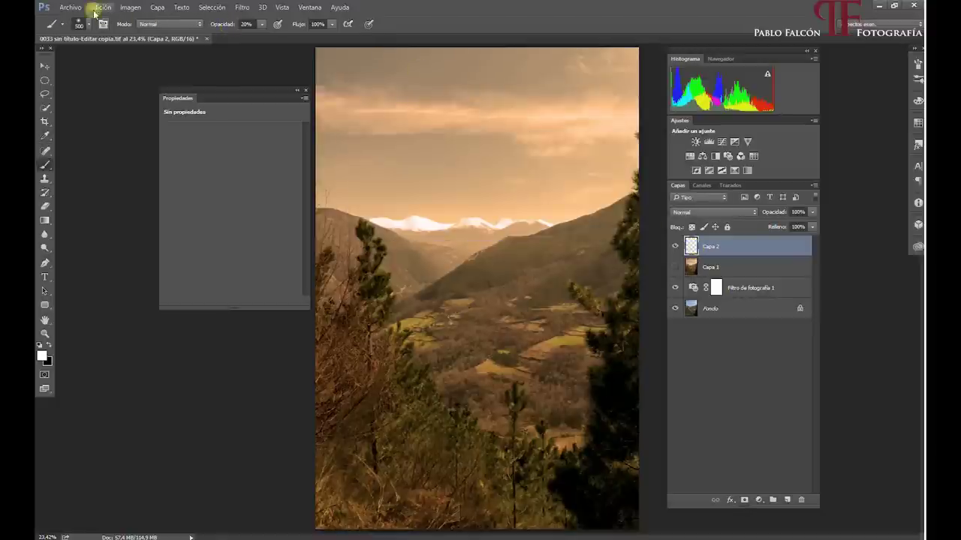
{"action": "left_click", "coordinate": [101, 8]}
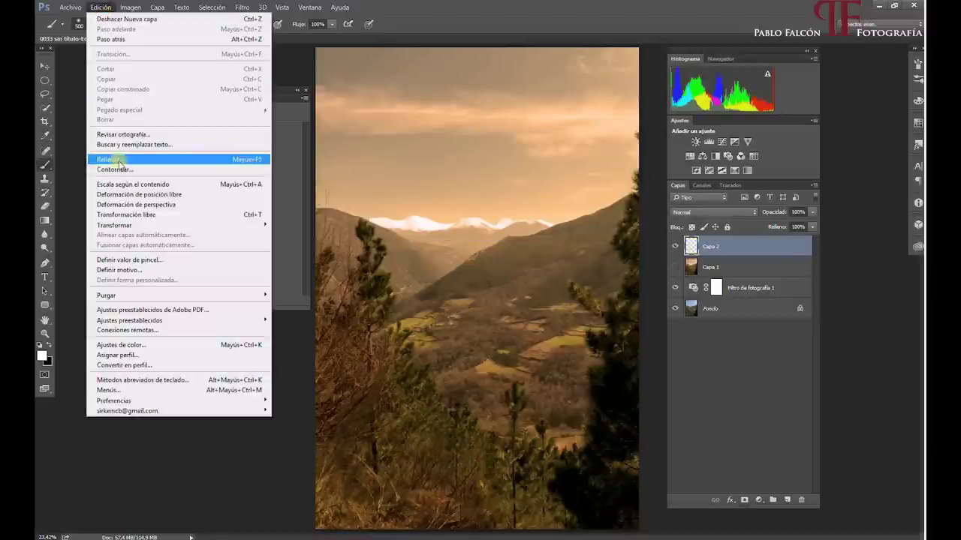
{"action": "left_click", "coordinate": [120, 161]}
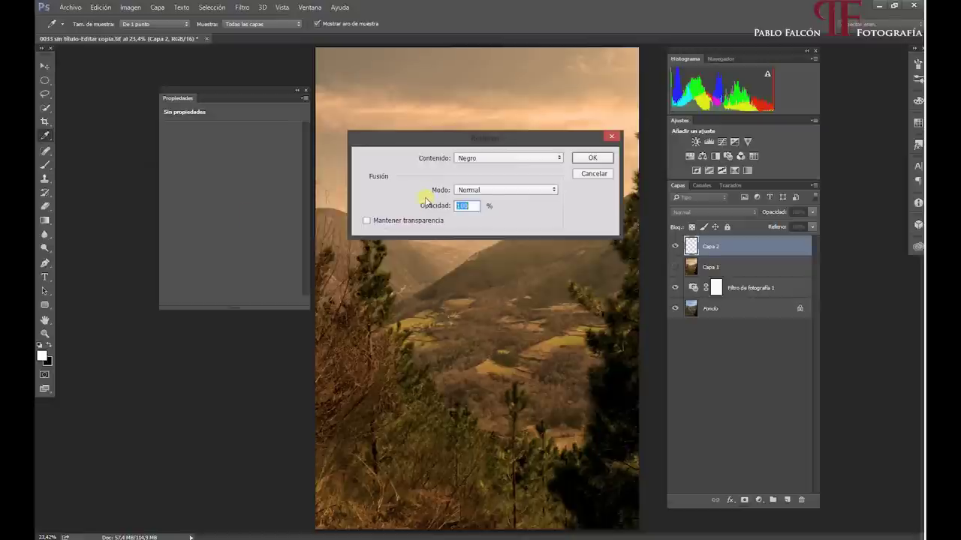
{"action": "left_click", "coordinate": [476, 158]}
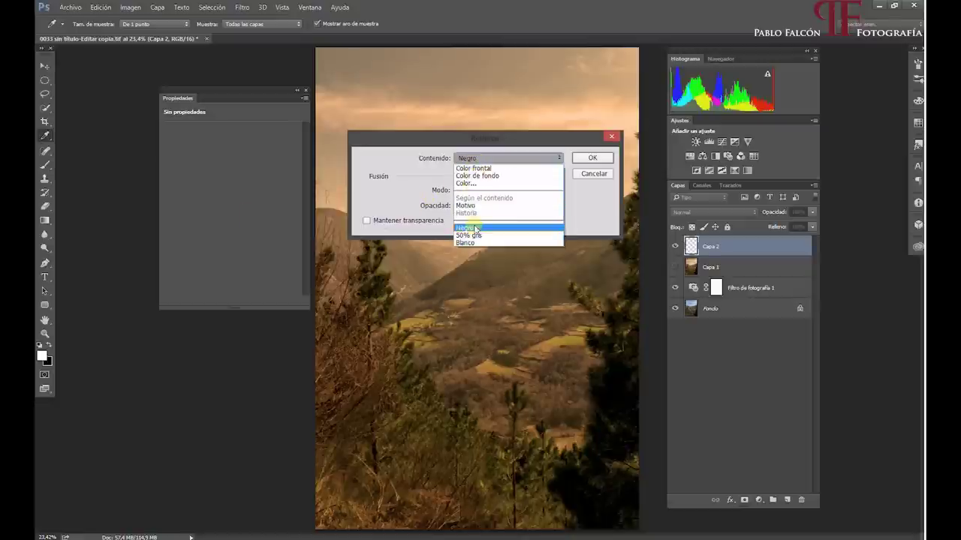
{"action": "left_click", "coordinate": [472, 229]}
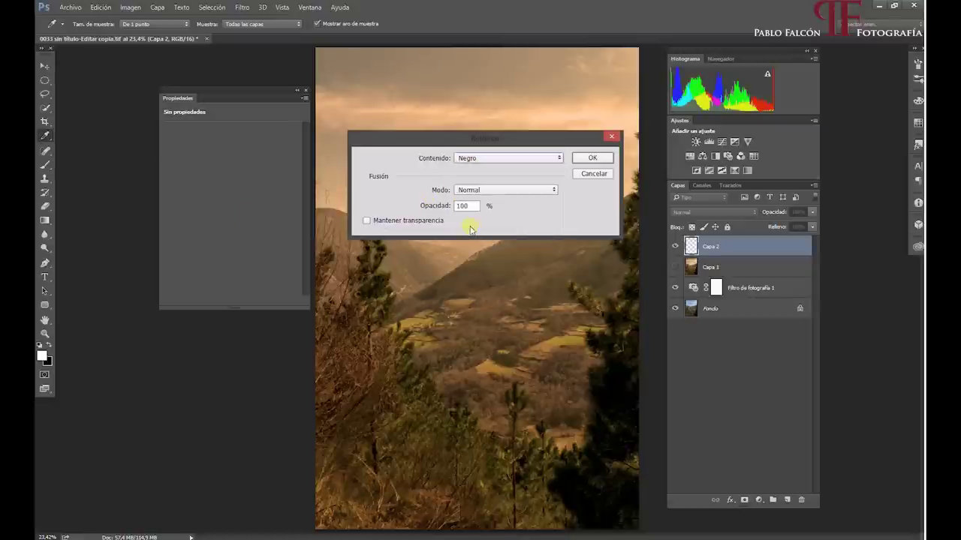
{"action": "left_click", "coordinate": [591, 158]}
{"action": "key", "text": "b"}
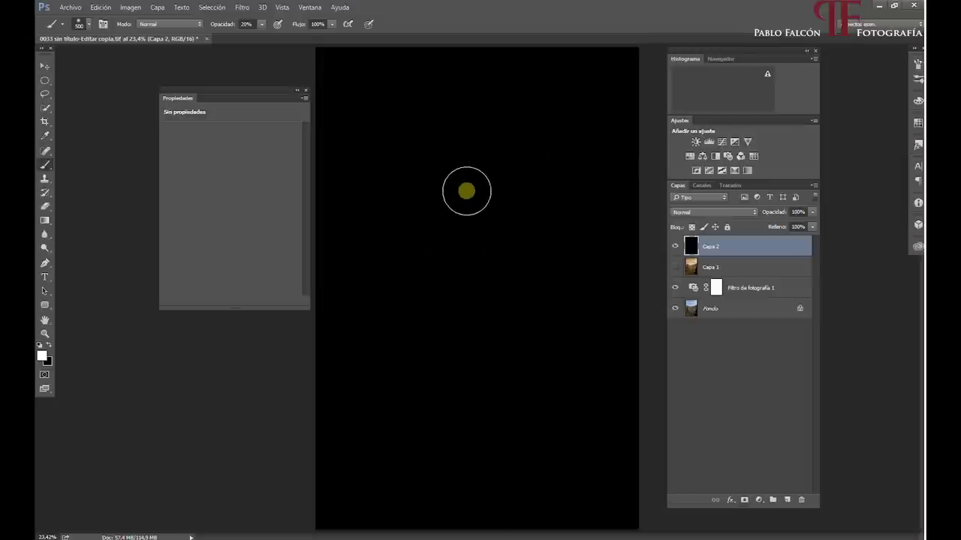
Step: Render a lens flare on black Capa 2 and soften it with a roughly 72 px Gaussian blur
{"action": "left_click", "coordinate": [469, 191]}
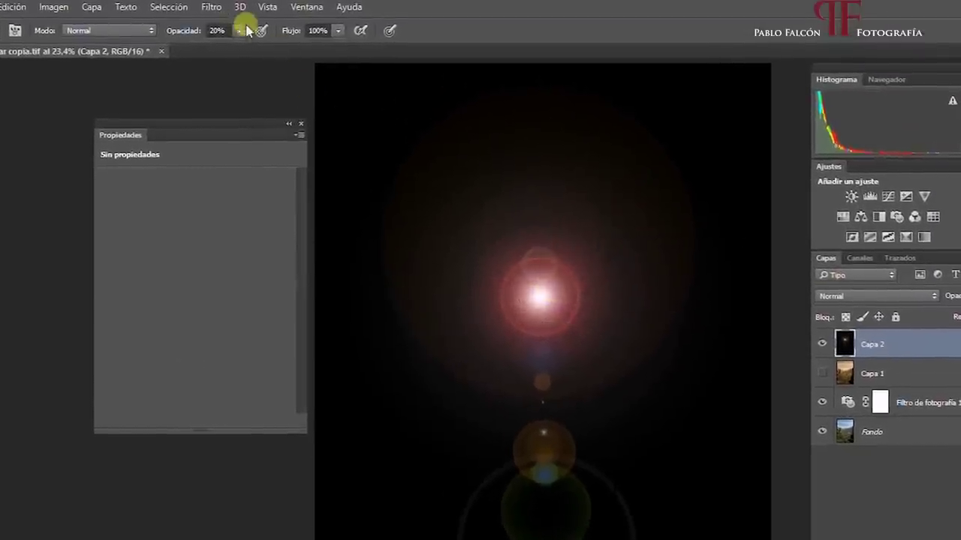
{"action": "left_click", "coordinate": [210, 7]}
{"action": "mouse_move", "coordinate": [218, 158]}
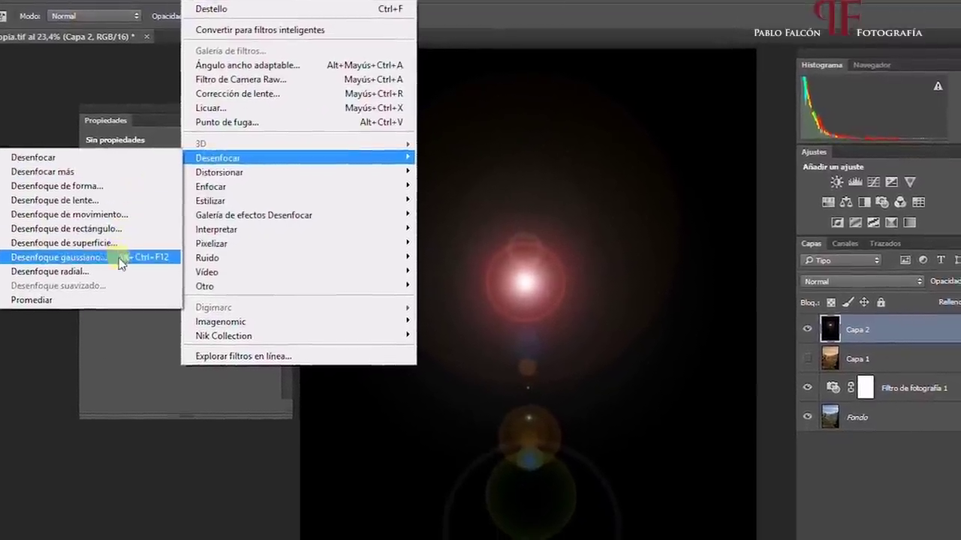
{"action": "left_click", "coordinate": [133, 262]}
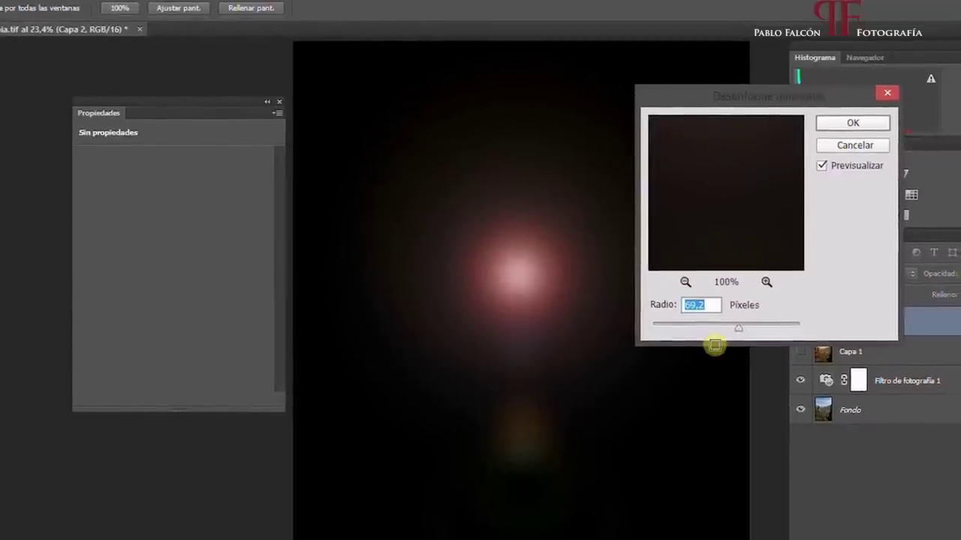
{"action": "mouse_move", "coordinate": [728, 335]}
{"action": "left_mouse_down"}
{"action": "mouse_move", "coordinate": [717, 339]}
{"action": "mouse_move", "coordinate": [726, 316]}
{"action": "left_mouse_up"}
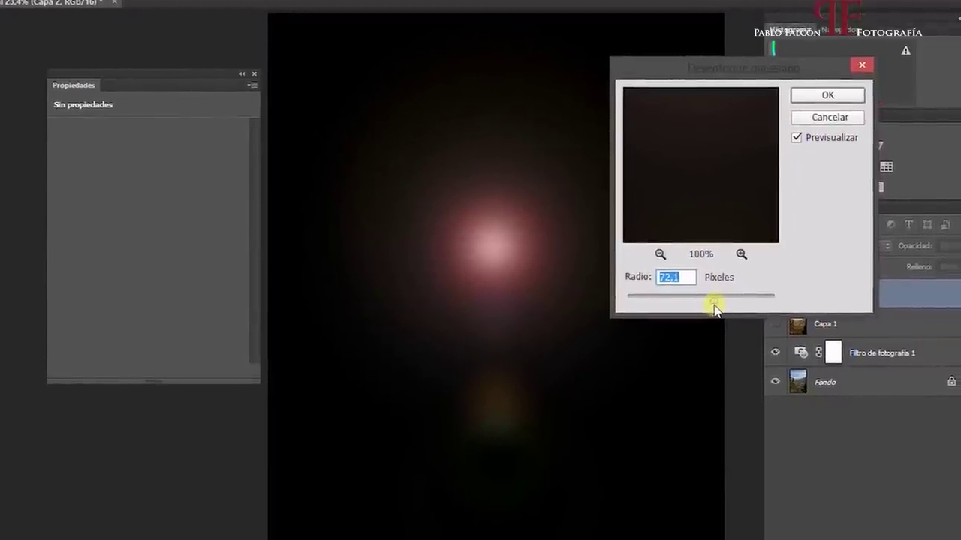
{"action": "left_click_drag", "start_coordinate": [713, 304], "coordinate": [707, 293]}
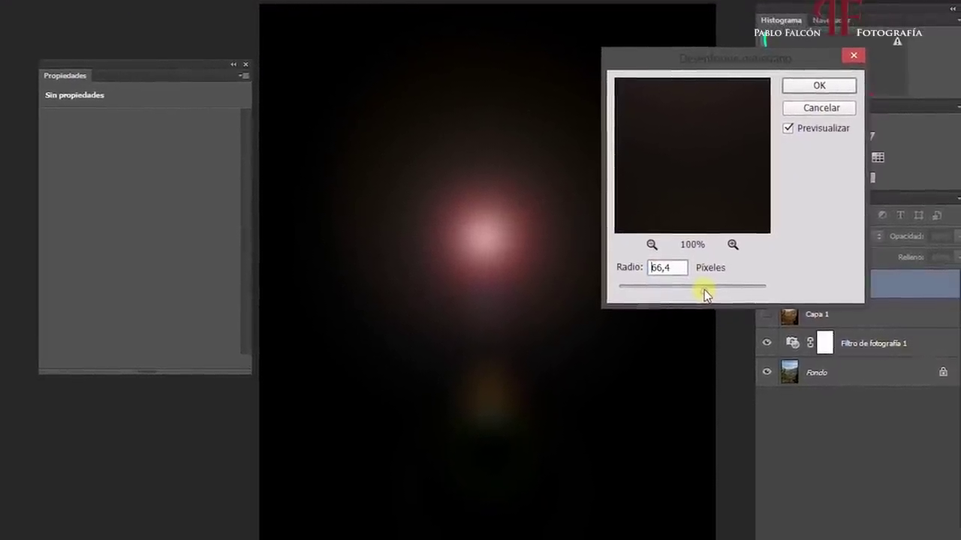
{"action": "left_click", "coordinate": [796, 77]}
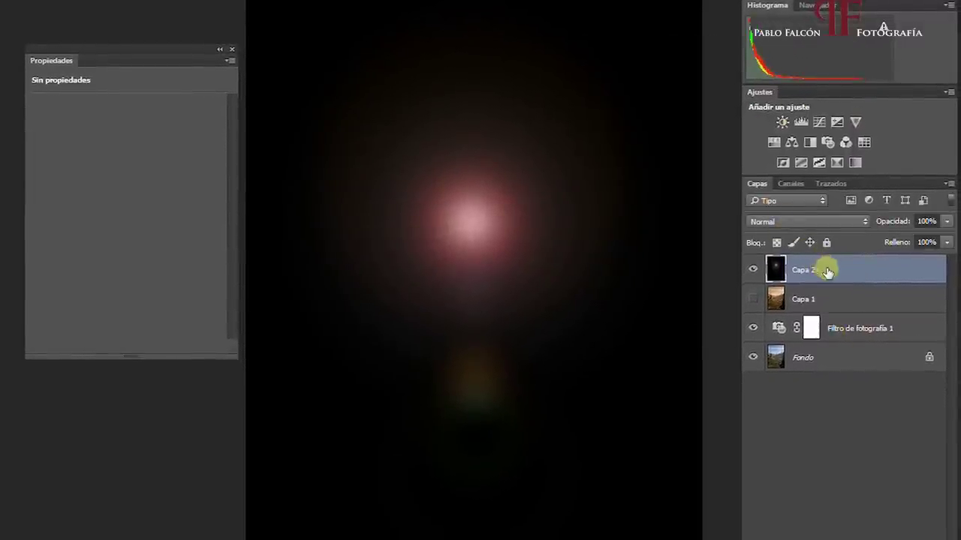
Step: Blend Capa 2 as Sobreexponer color after trying Sobreexpos. lineal, then add an empty Capa 3
{"action": "left_click", "coordinate": [819, 221]}
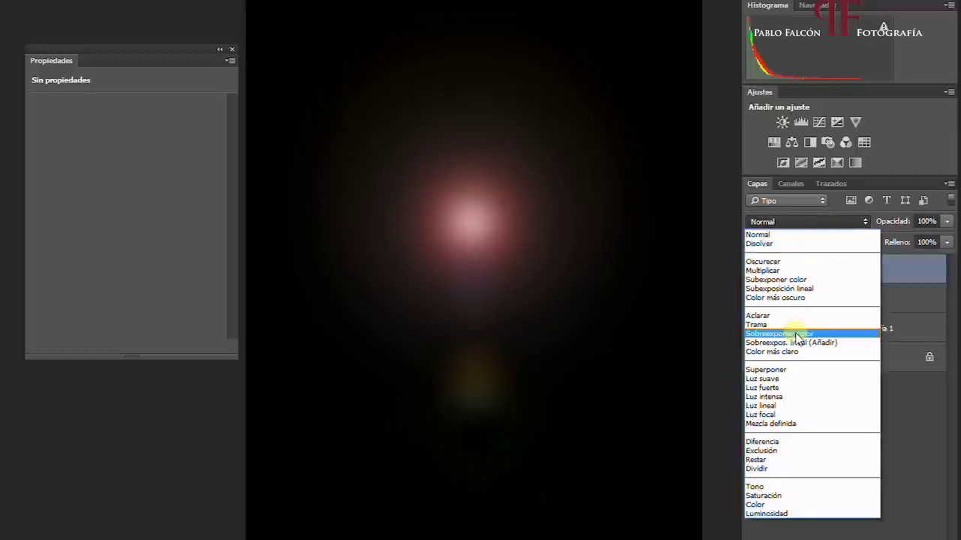
{"action": "left_click", "coordinate": [800, 333]}
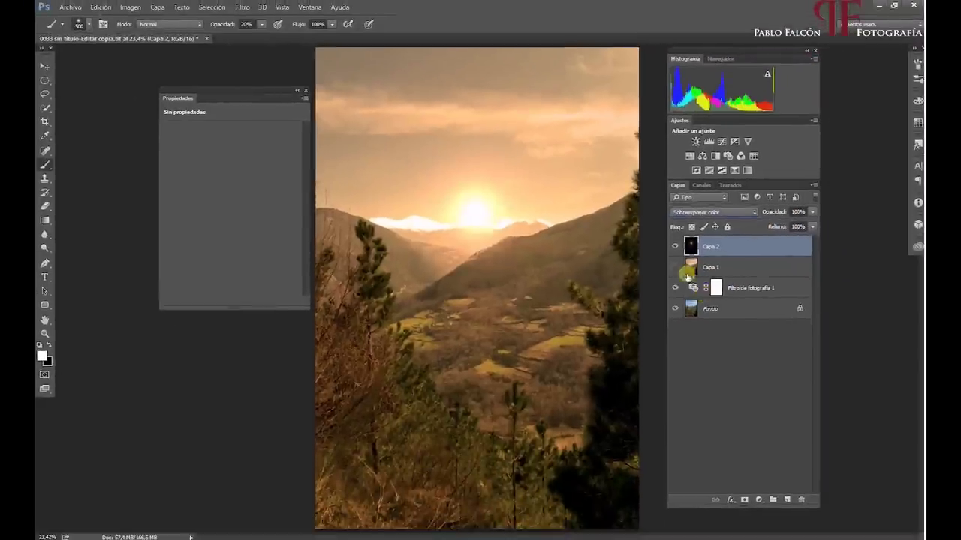
{"action": "left_click", "coordinate": [468, 302]}
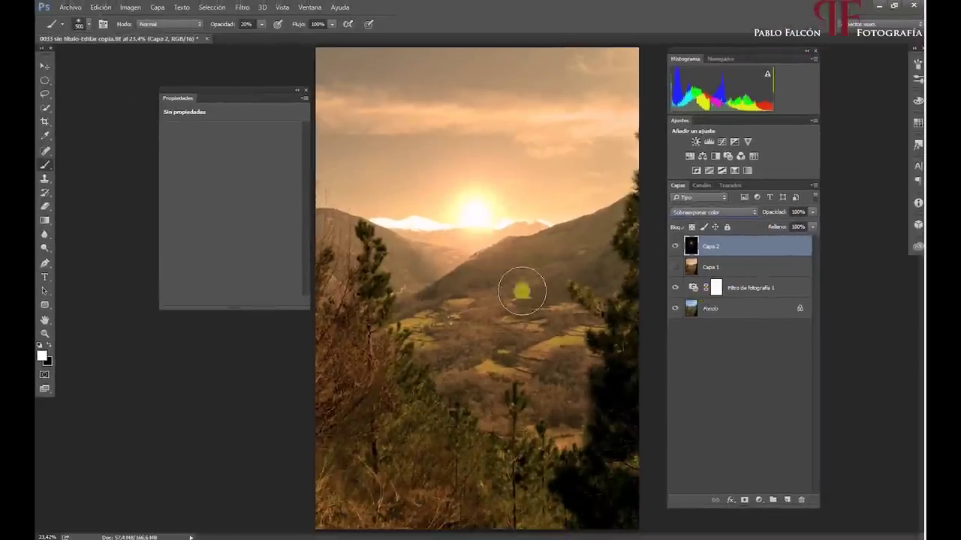
{"action": "left_click", "coordinate": [712, 212]}
{"action": "left_click", "coordinate": [696, 299]}
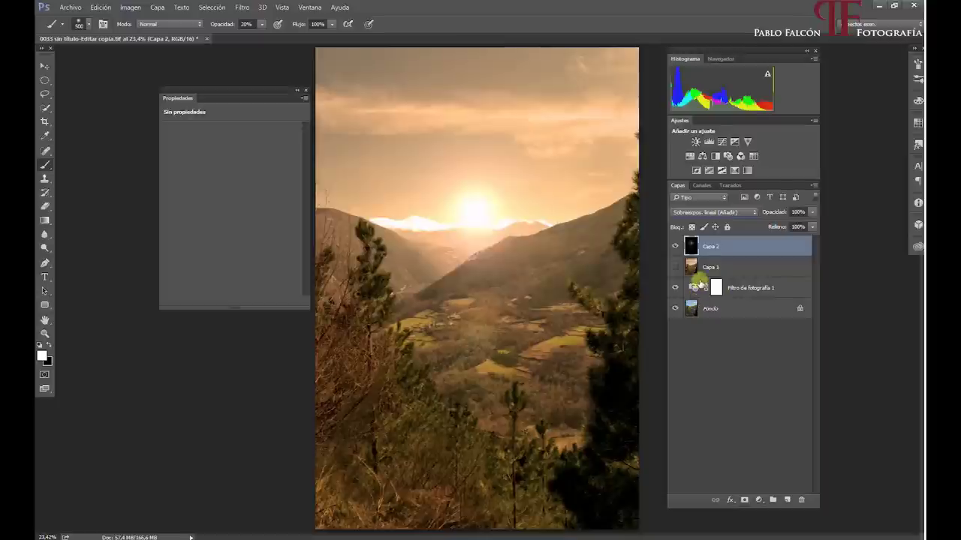
{"action": "left_click", "coordinate": [717, 212]}
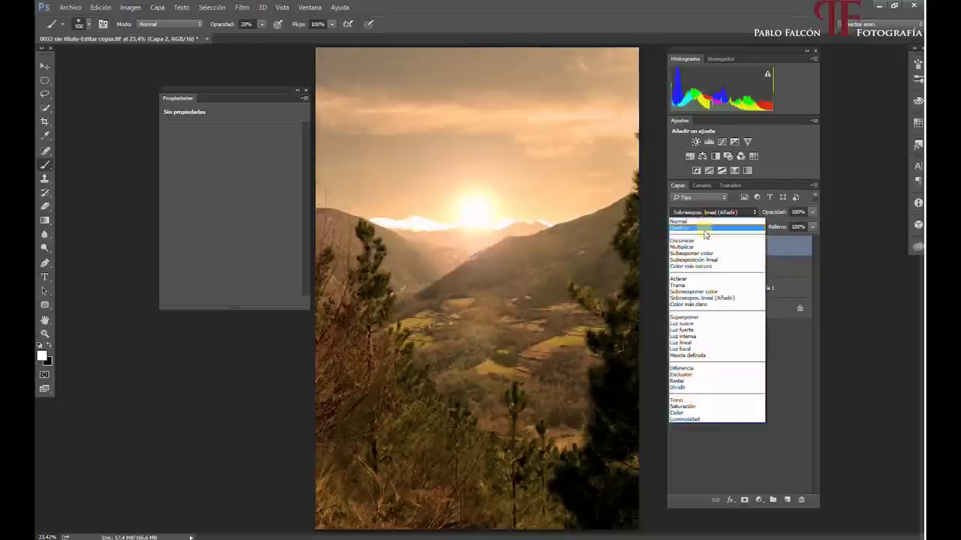
{"action": "left_click", "coordinate": [697, 292]}
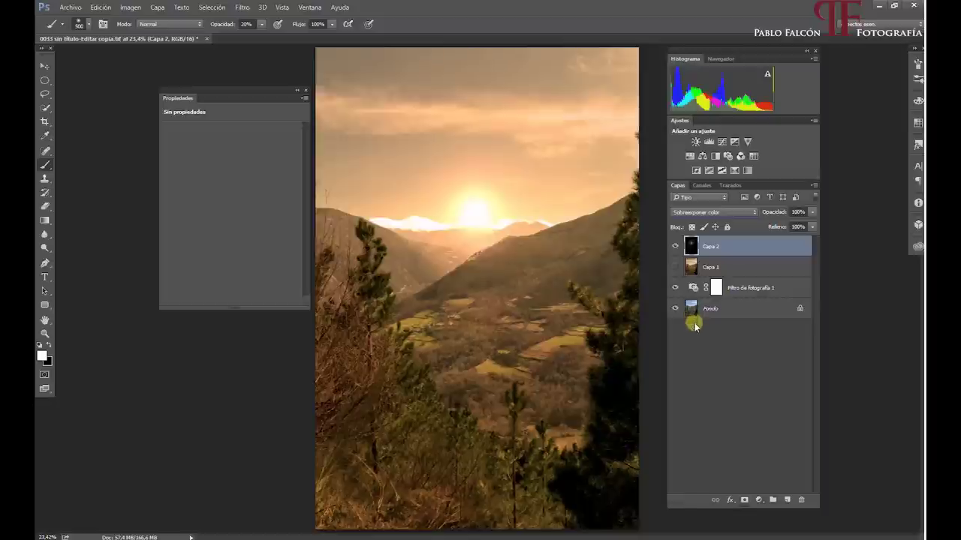
{"action": "left_click", "coordinate": [787, 500]}
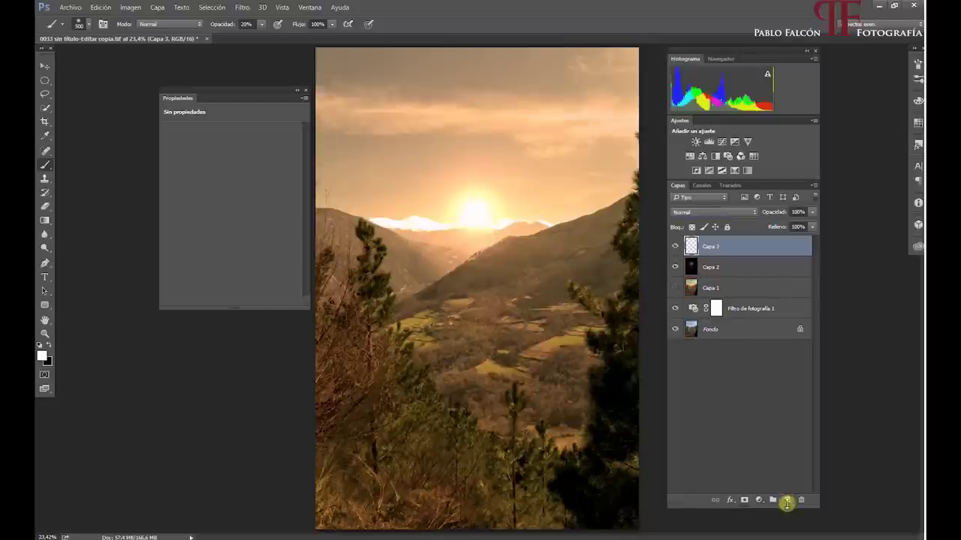
Step: Fill Capa 3 with black and render a 50%-brightness Zoom 50-300 mm lens flare on it
{"action": "key", "text": "shift+F5"}
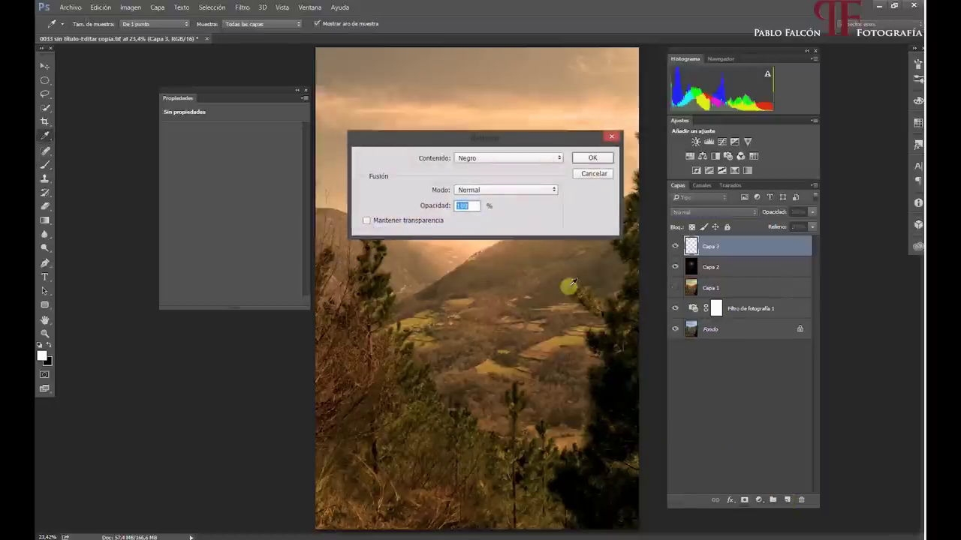
{"action": "left_click", "coordinate": [590, 158]}
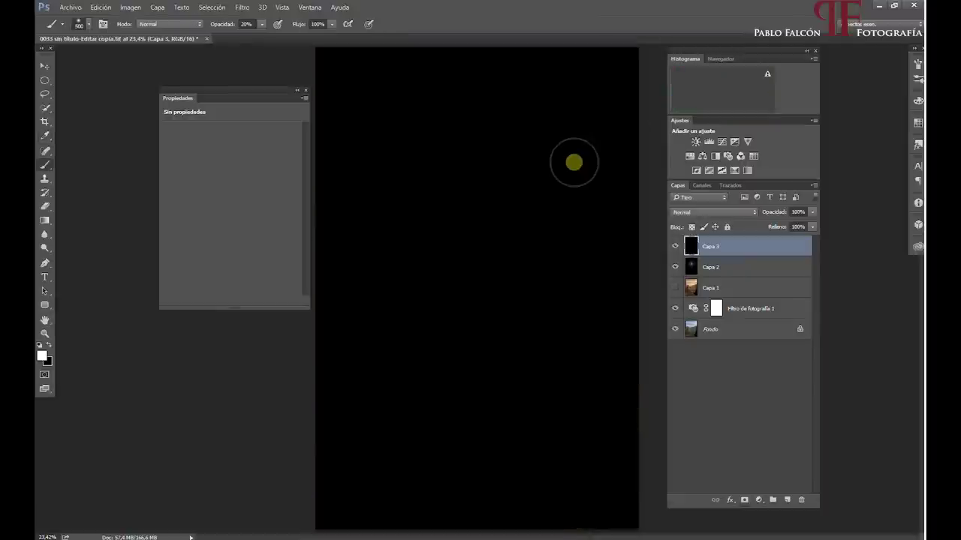
{"action": "left_click", "coordinate": [244, 10]}
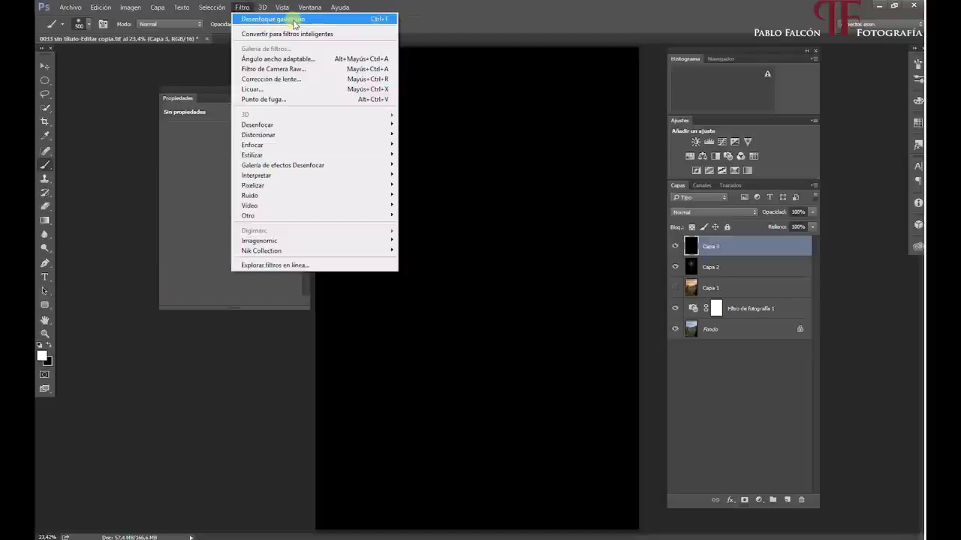
{"action": "mouse_move", "coordinate": [259, 174]}
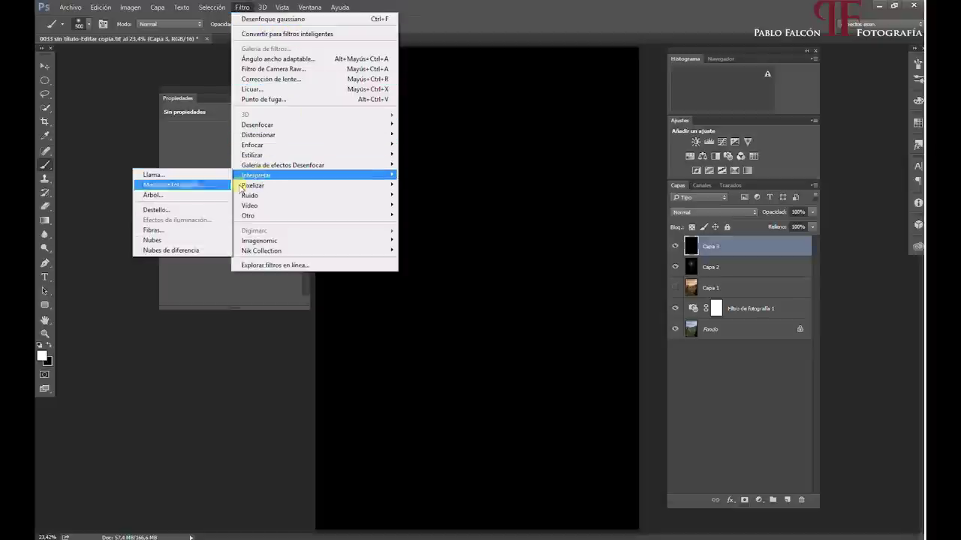
{"action": "left_click", "coordinate": [215, 209]}
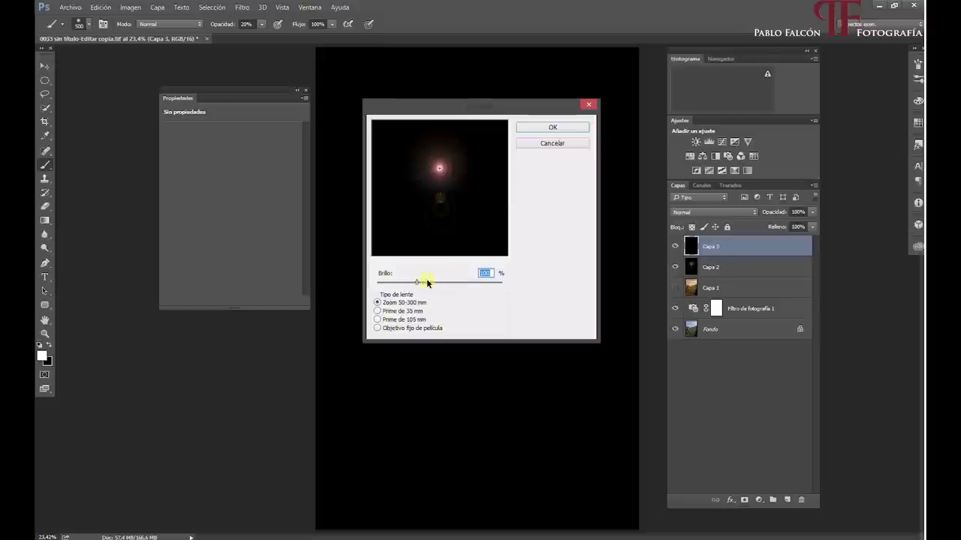
{"action": "type", "text": "50"}
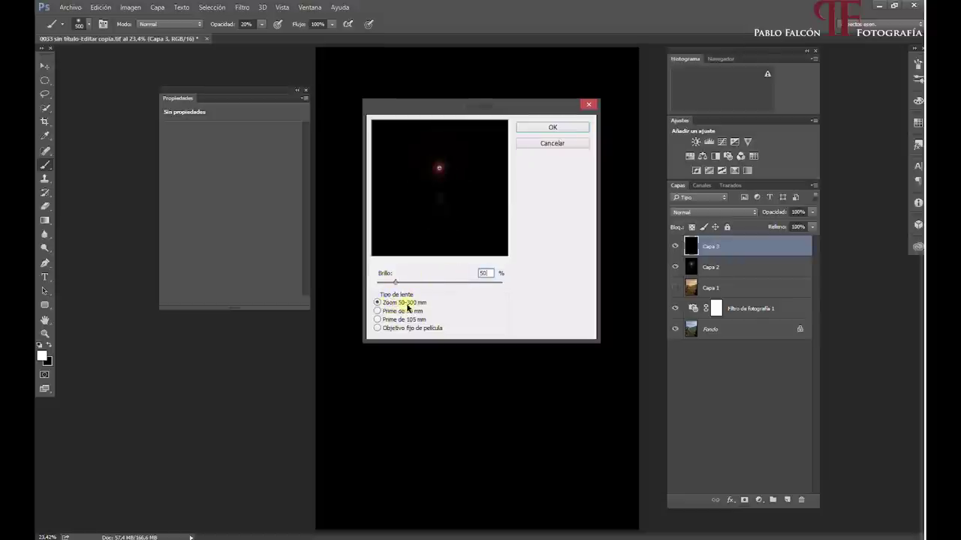
{"action": "left_click", "coordinate": [538, 128]}
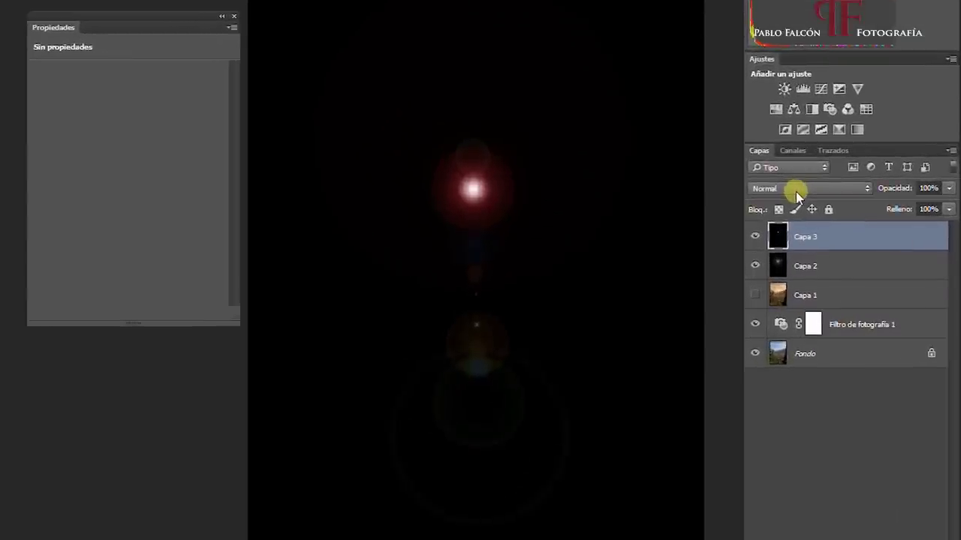
Step: Blend Capa 3 in Trama mode and paint soft light around the sun, down the valley and across the sky
{"action": "left_click", "coordinate": [796, 191]}
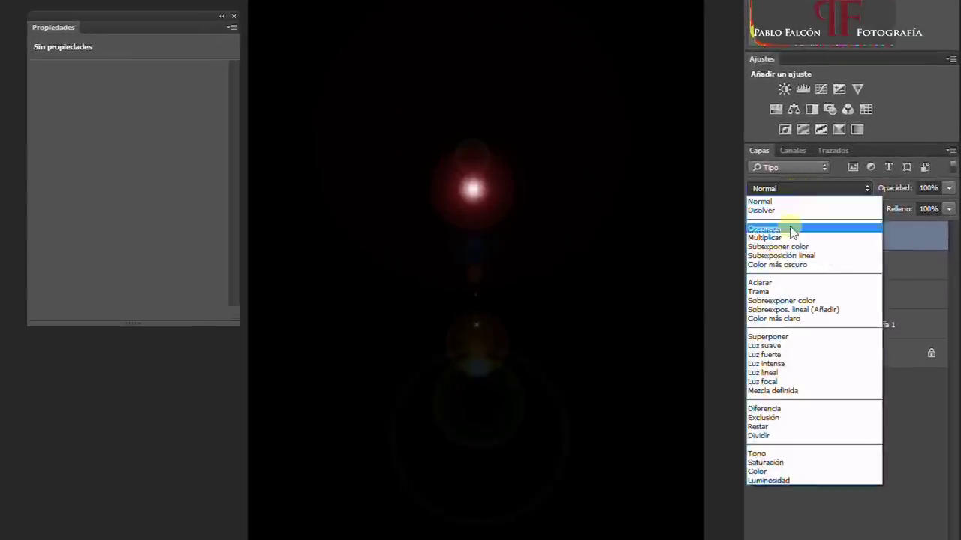
{"action": "left_click", "coordinate": [777, 292]}
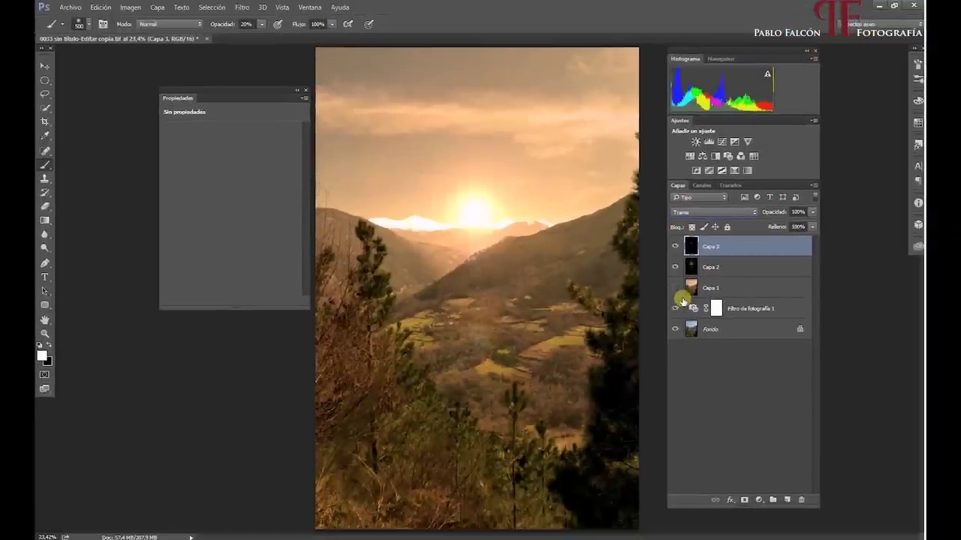
{"action": "mouse_move", "coordinate": [655, 275]}
{"action": "left_mouse_down"}
{"action": "mouse_move", "coordinate": [579, 230]}
{"action": "mouse_move", "coordinate": [498, 318]}
{"action": "mouse_move", "coordinate": [457, 322]}
{"action": "mouse_move", "coordinate": [465, 274]}
{"action": "mouse_move", "coordinate": [487, 262]}
{"action": "mouse_move", "coordinate": [451, 211]}
{"action": "mouse_move", "coordinate": [465, 225]}
{"action": "left_mouse_up"}
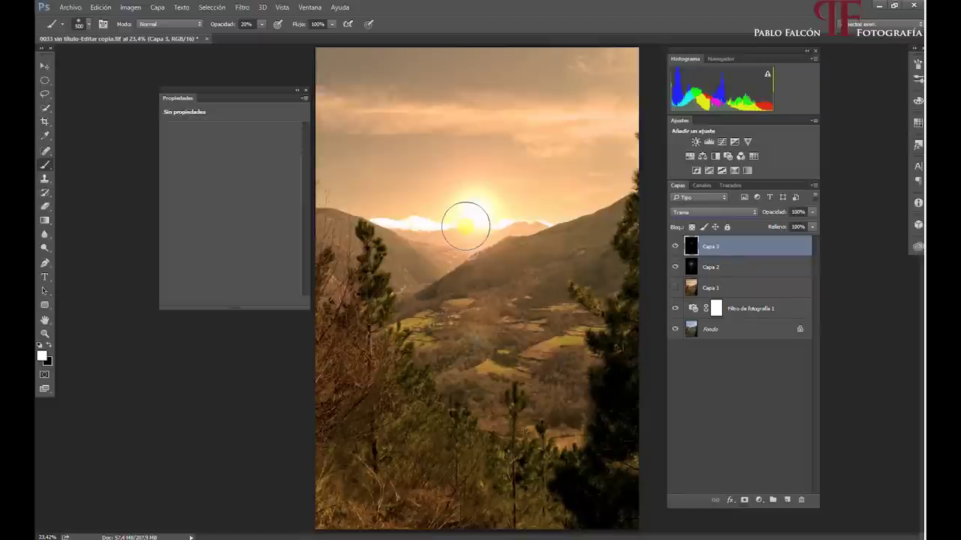
{"action": "mouse_move", "coordinate": [465, 225]}
{"action": "left_mouse_down"}
{"action": "mouse_move", "coordinate": [417, 314]}
{"action": "mouse_move", "coordinate": [534, 344]}
{"action": "left_mouse_up"}
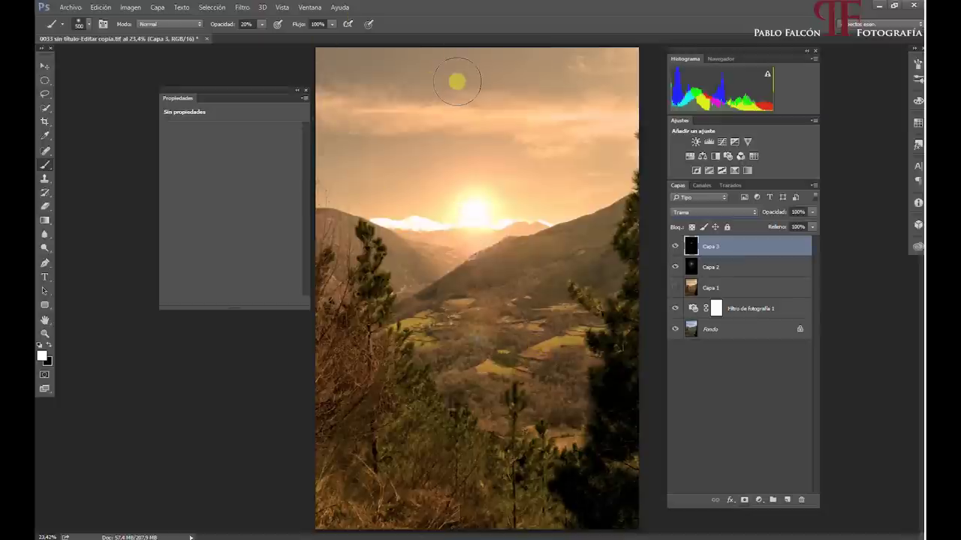
{"action": "left_click_drag", "start_coordinate": [457, 81], "coordinate": [479, 97]}
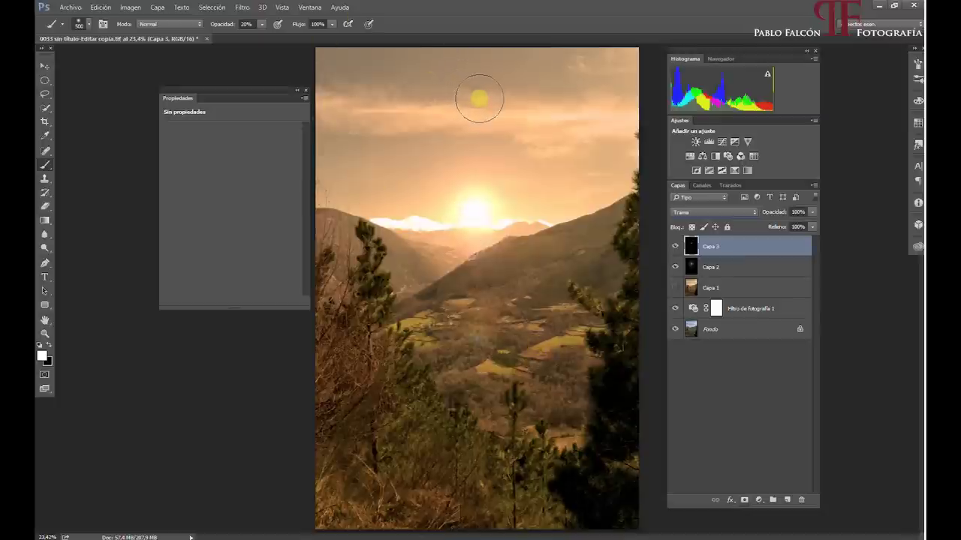
{"action": "left_click", "coordinate": [739, 333]}
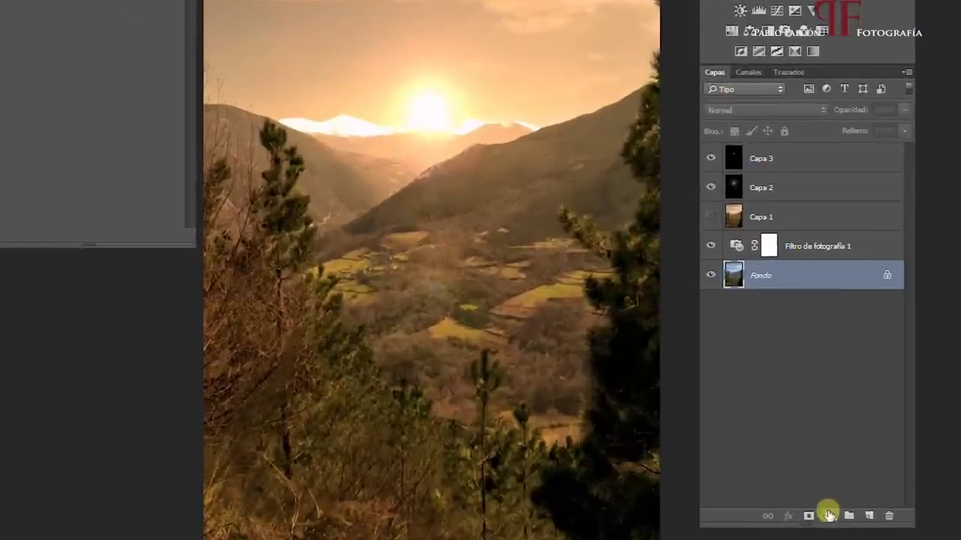
Step: Add a Curves layer above Fondo bent to Entrada 157, Salida 86, and invert its mask to black
{"action": "left_click", "coordinate": [758, 499]}
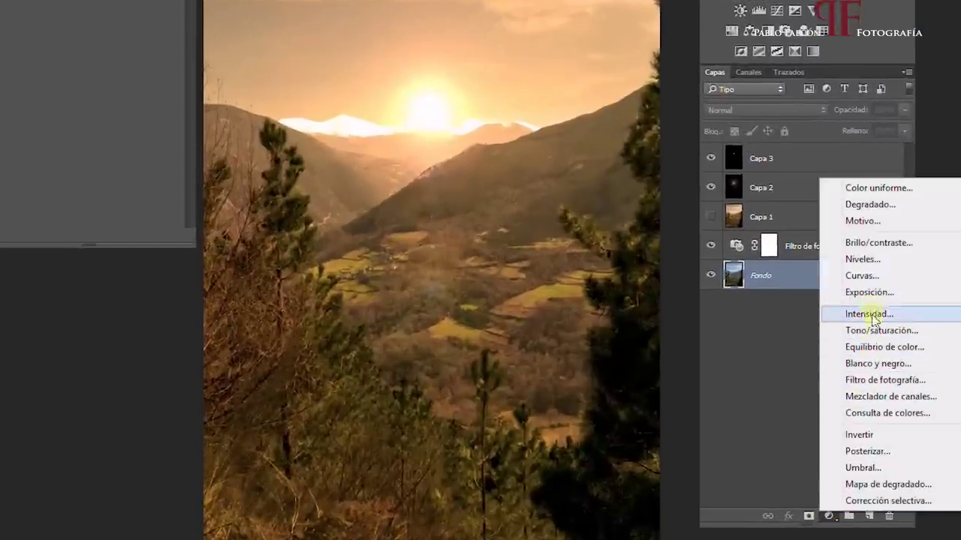
{"action": "left_click", "coordinate": [867, 275]}
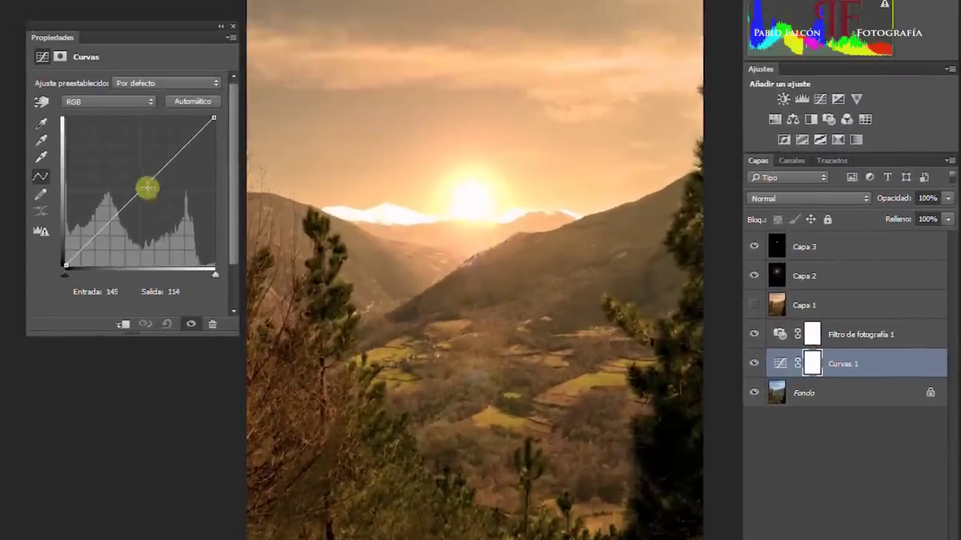
{"action": "left_click_drag", "start_coordinate": [145, 187], "coordinate": [152, 204]}
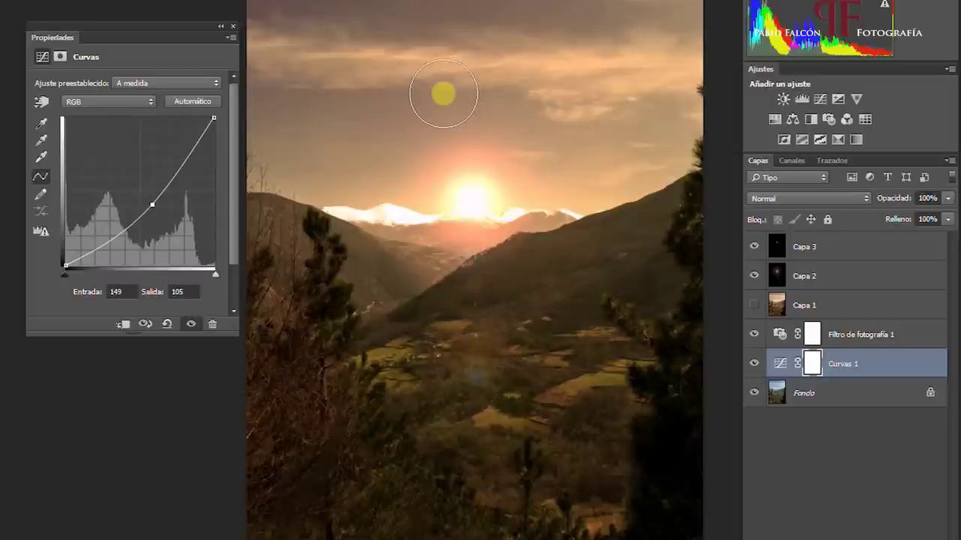
{"action": "left_click_drag", "start_coordinate": [152, 204], "coordinate": [161, 215]}
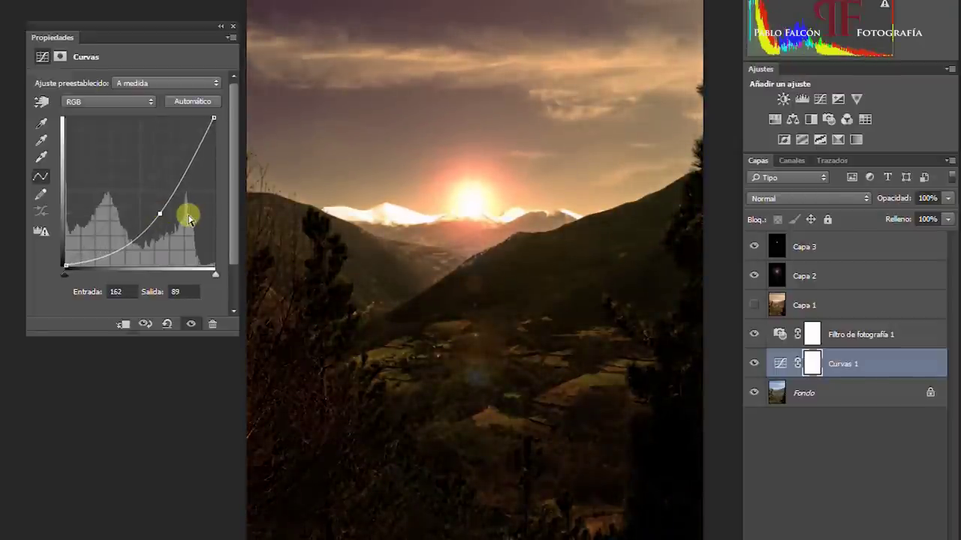
{"action": "left_click_drag", "start_coordinate": [159, 215], "coordinate": [156, 218]}
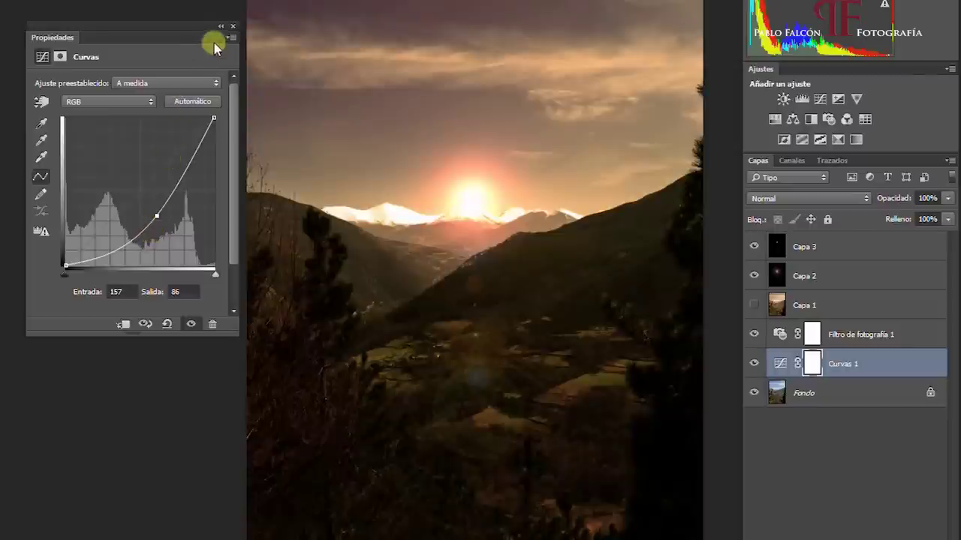
{"action": "left_click", "coordinate": [403, 196]}
{"action": "key", "text": "ctrl+i"}
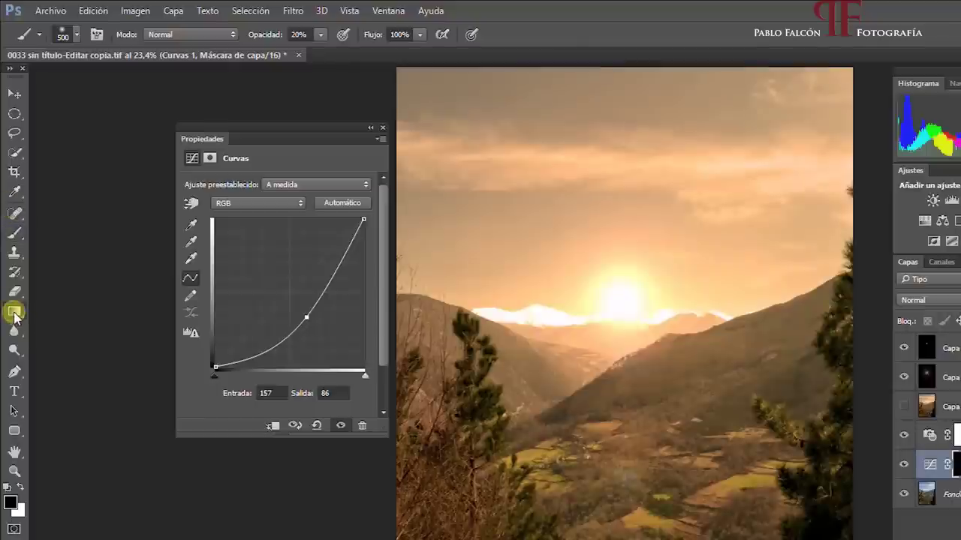
Step: Choose the Gradient Tool and a gradient preset, with colours set to white over black
{"action": "left_click_drag", "start_coordinate": [15, 315], "coordinate": [64, 316]}
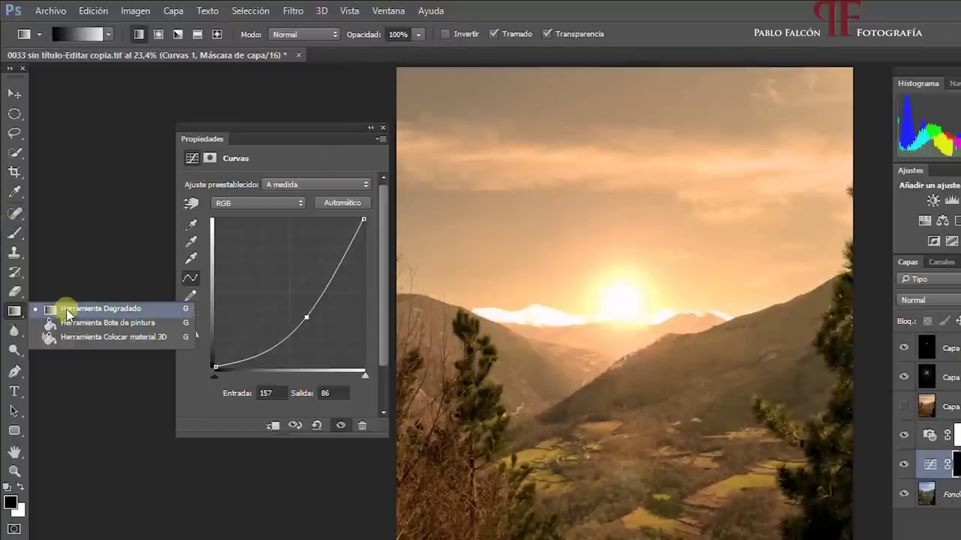
{"action": "left_click", "coordinate": [109, 35]}
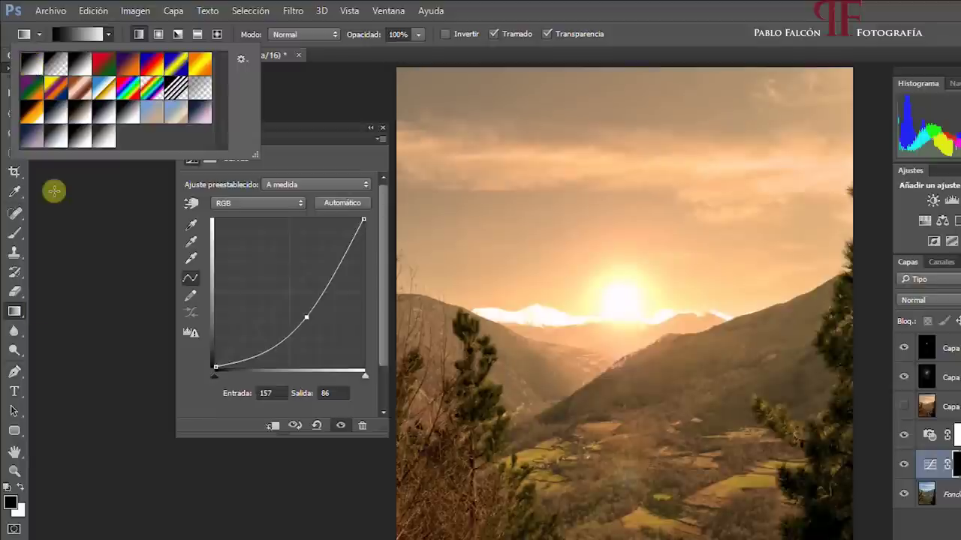
{"action": "left_click", "coordinate": [9, 497]}
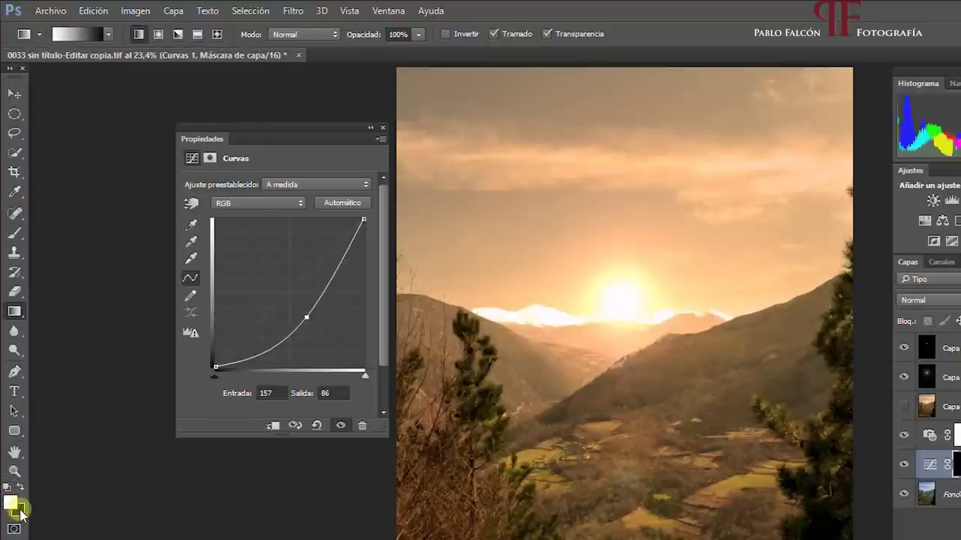
{"action": "left_click", "coordinate": [8, 486]}
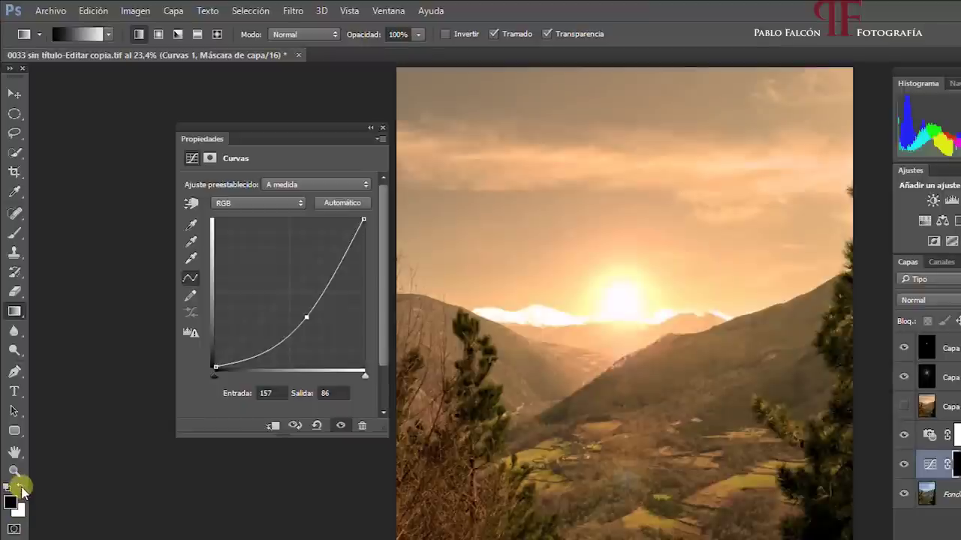
{"action": "left_click", "coordinate": [22, 489]}
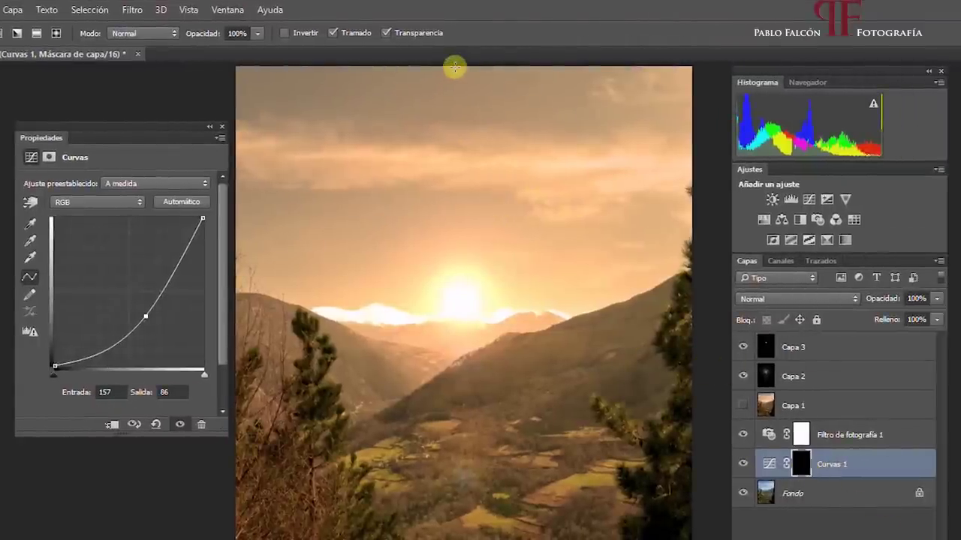
Step: Draw a white-to-black gradient on the Curvas 1 mask from the image's top edge down toward the sun
{"action": "left_click_drag", "start_coordinate": [454, 67], "coordinate": [466, 214]}
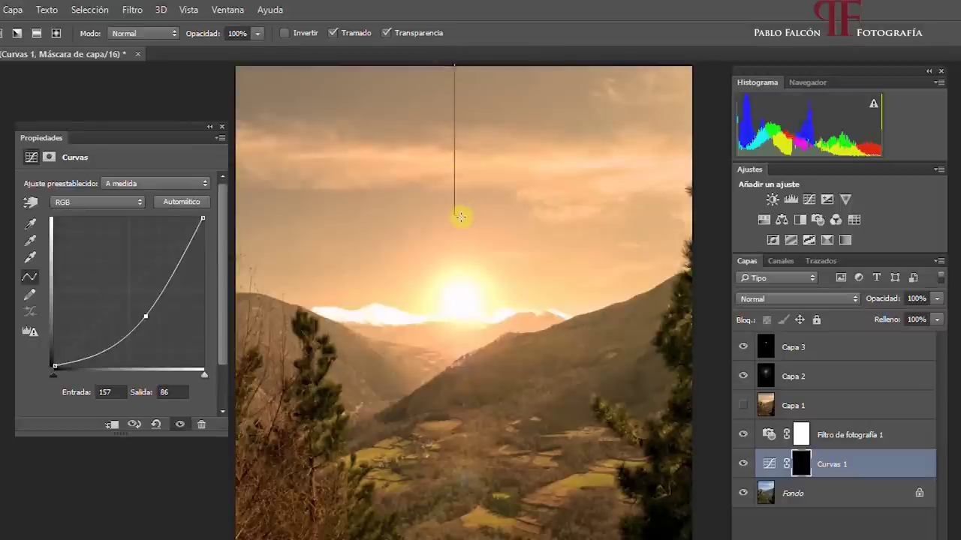
{"action": "mouse_move", "coordinate": [460, 217]}
{"action": "left_mouse_down"}
{"action": "mouse_move", "coordinate": [327, 136]}
{"action": "mouse_move", "coordinate": [481, 192]}
{"action": "left_mouse_up"}
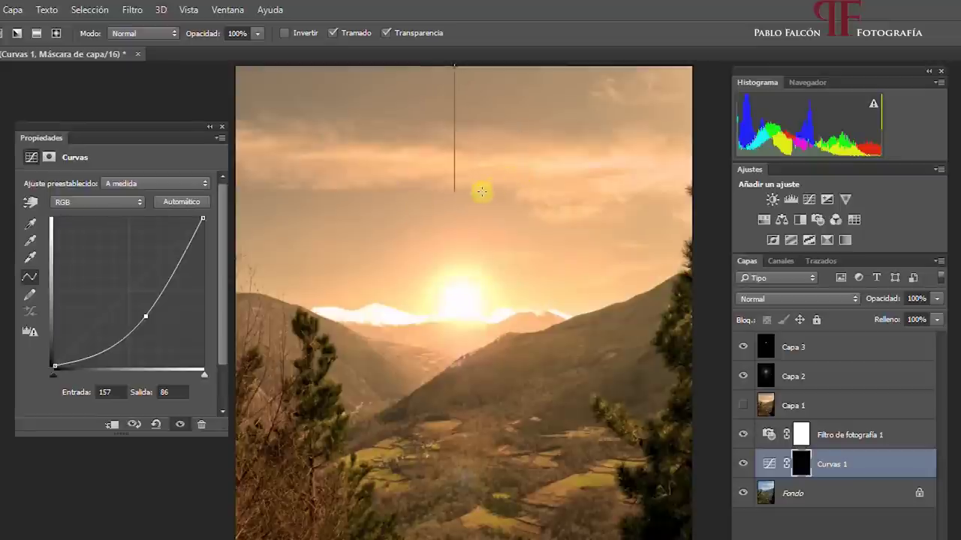
{"action": "left_click_drag", "start_coordinate": [478, 192], "coordinate": [480, 215]}
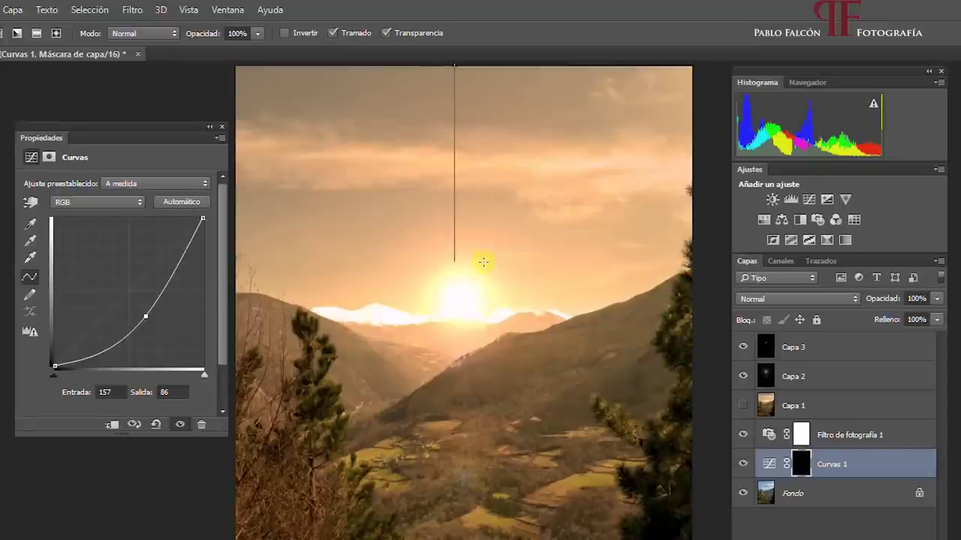
{"action": "left_click_drag", "start_coordinate": [483, 260], "coordinate": [484, 262]}
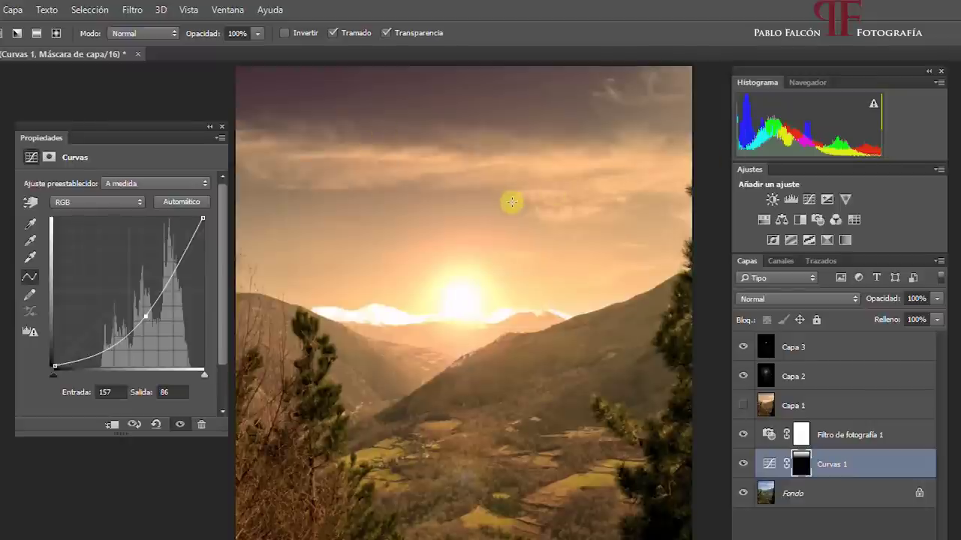
{"action": "left_click_drag", "start_coordinate": [459, 65], "coordinate": [463, 189]}
{"action": "left_click_drag", "start_coordinate": [463, 68], "coordinate": [461, 468]}
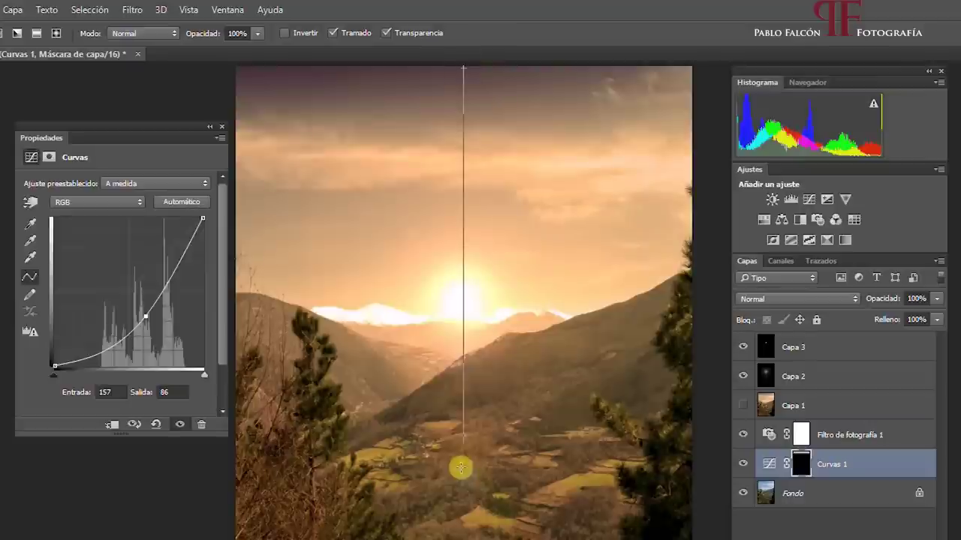
{"action": "left_click_drag", "start_coordinate": [474, 66], "coordinate": [468, 244]}
{"action": "left_click_drag", "start_coordinate": [453, 71], "coordinate": [457, 278]}
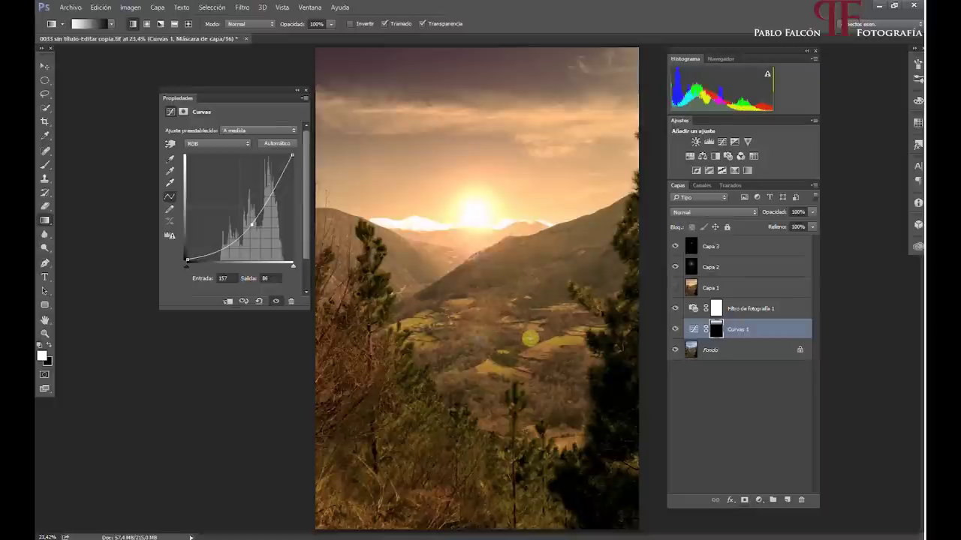
Step: Rename the Curvas 1 layer to 'cielo'
{"action": "double_click", "coordinate": [737, 330]}
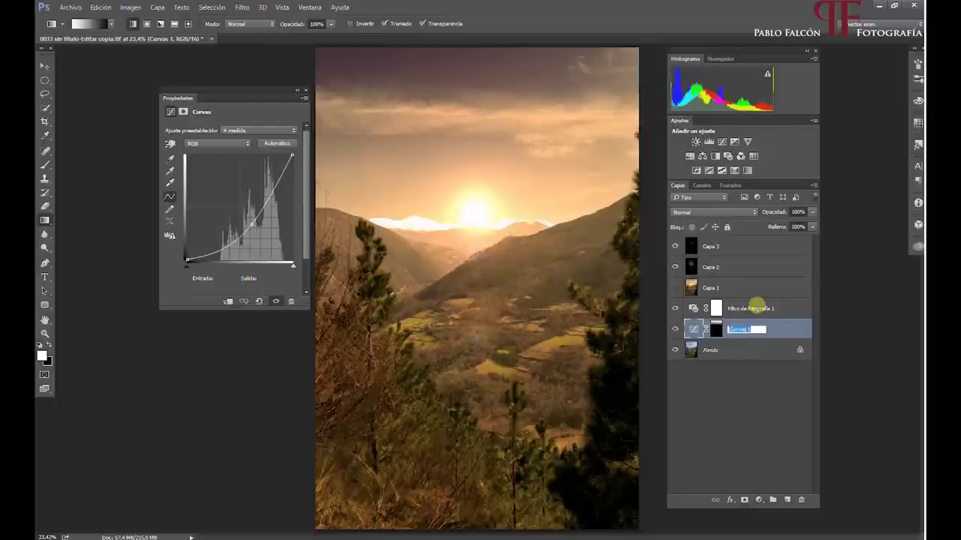
{"action": "type", "text": "cielo"}
{"action": "key", "text": "Return"}
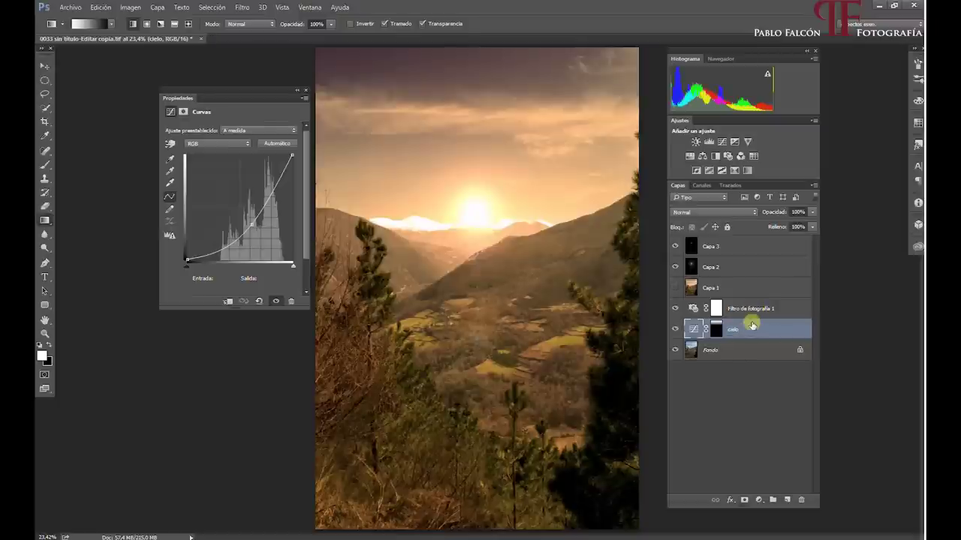
Step: Move the cielo layer above Filtro de fotografía 1 in the layer stack
{"action": "left_click_drag", "start_coordinate": [751, 331], "coordinate": [741, 301]}
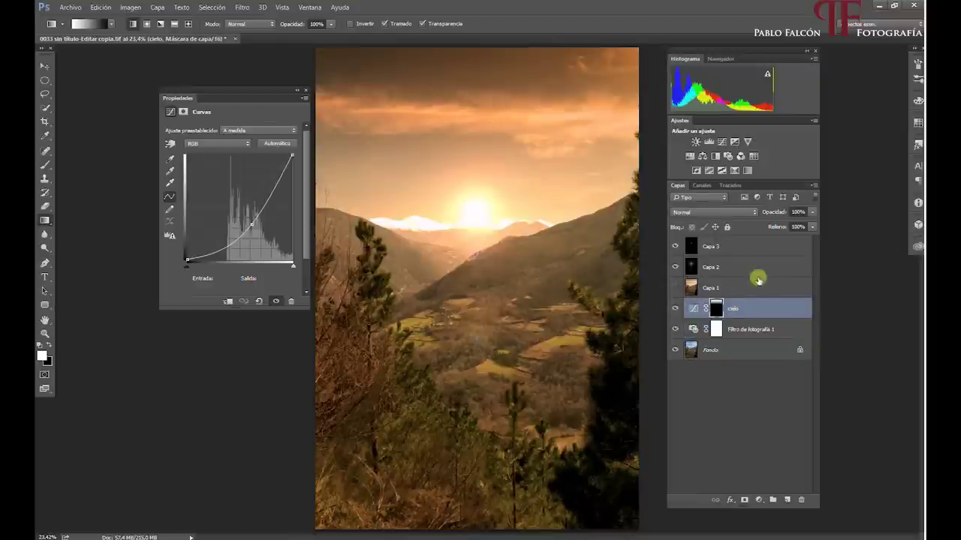
{"action": "left_click_drag", "start_coordinate": [751, 307], "coordinate": [741, 338]}
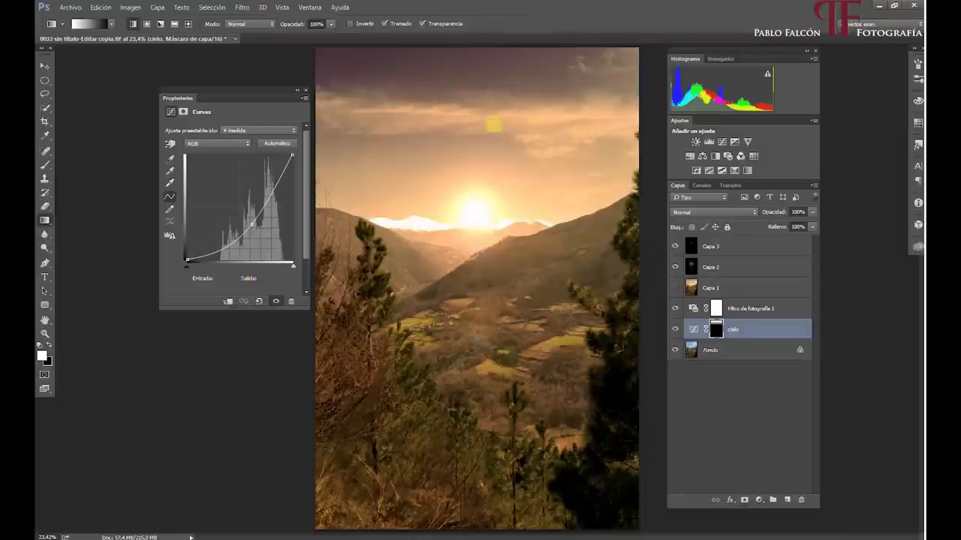
{"action": "left_click_drag", "start_coordinate": [739, 329], "coordinate": [739, 302]}
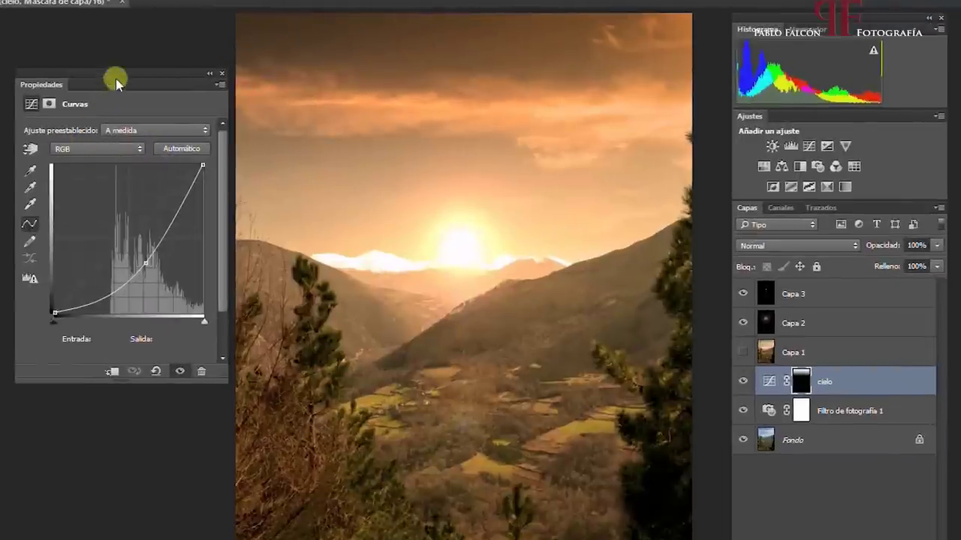
Step: Lower the cielo curve's red channel to reduce red in the sky
{"action": "left_click_drag", "start_coordinate": [124, 70], "coordinate": [138, 66]}
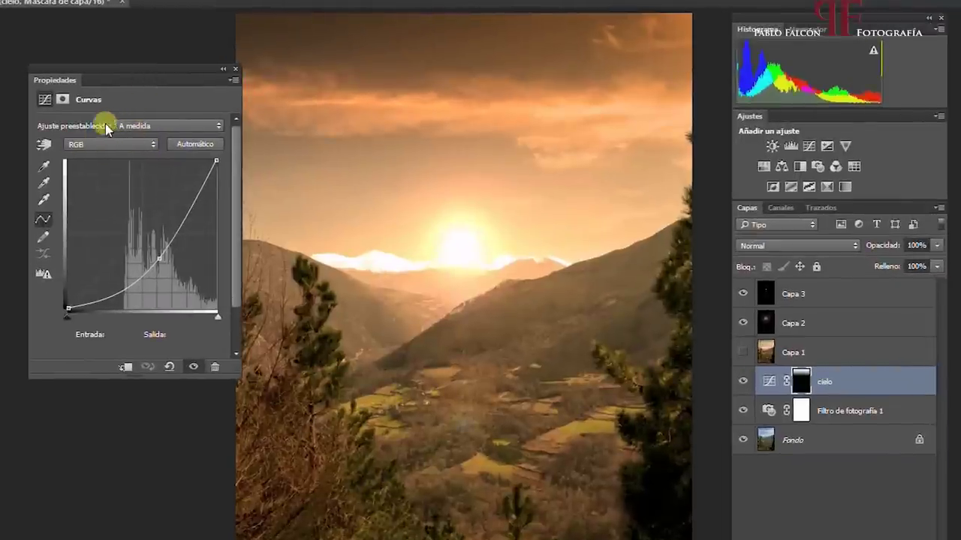
{"action": "left_click", "coordinate": [96, 145]}
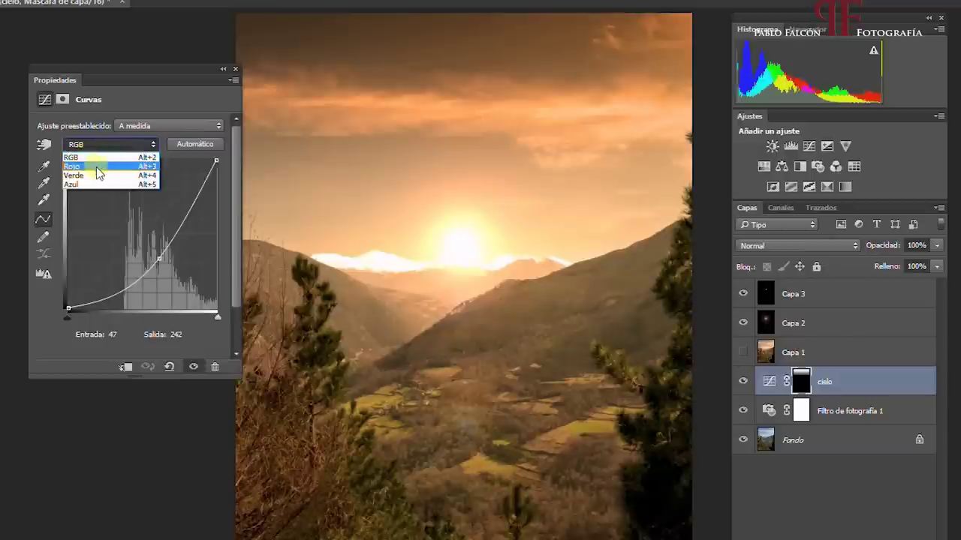
{"action": "left_click", "coordinate": [98, 165]}
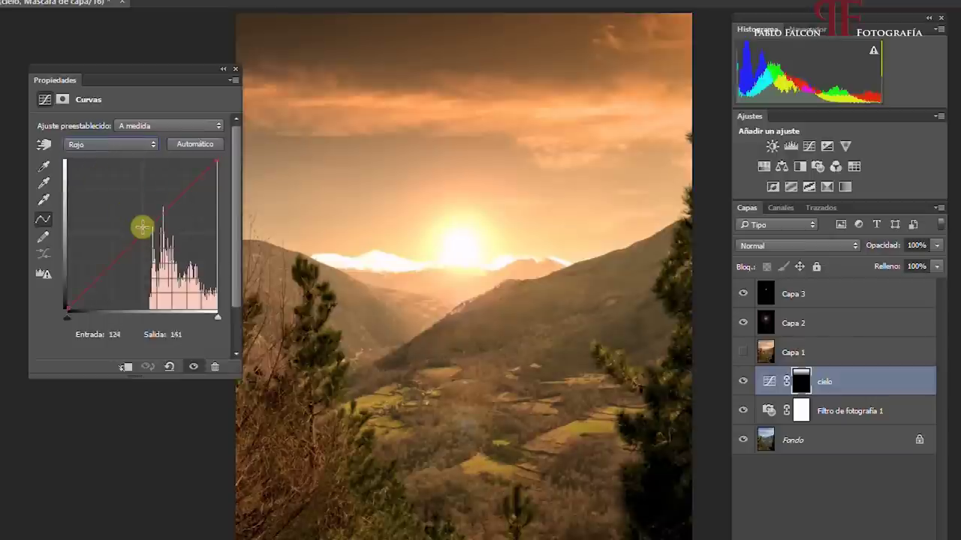
{"action": "left_click_drag", "start_coordinate": [142, 235], "coordinate": [147, 240]}
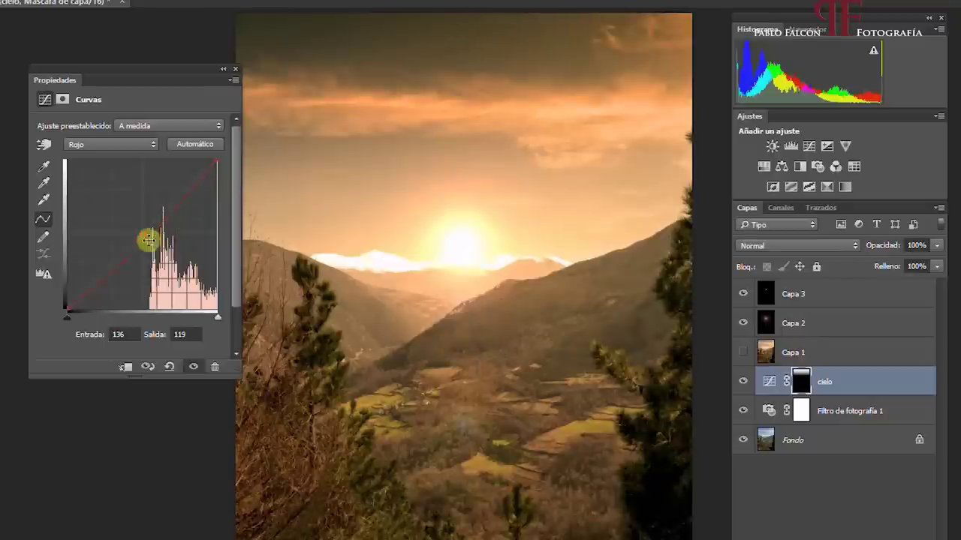
{"action": "mouse_move", "coordinate": [144, 240]}
{"action": "left_mouse_down"}
{"action": "mouse_move", "coordinate": [158, 250]}
{"action": "mouse_move", "coordinate": [152, 238]}
{"action": "left_mouse_up"}
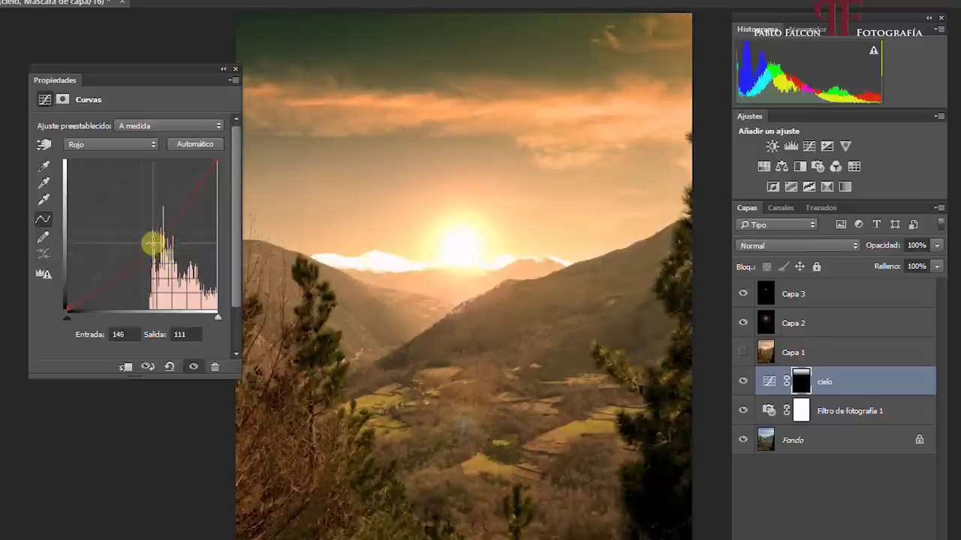
{"action": "left_click_drag", "start_coordinate": [151, 238], "coordinate": [150, 238]}
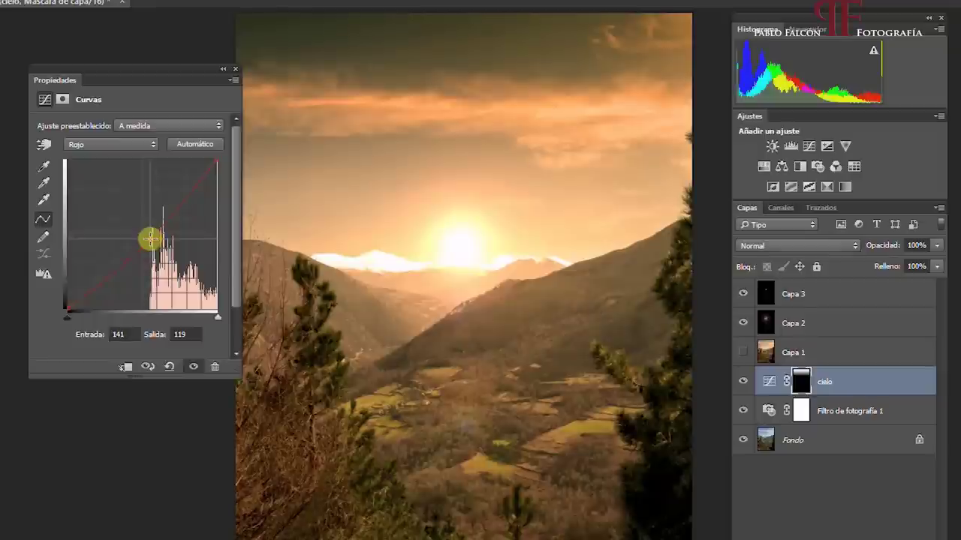
Step: Raise the blue channel curve to remove the yellow cast
{"action": "left_click", "coordinate": [125, 142]}
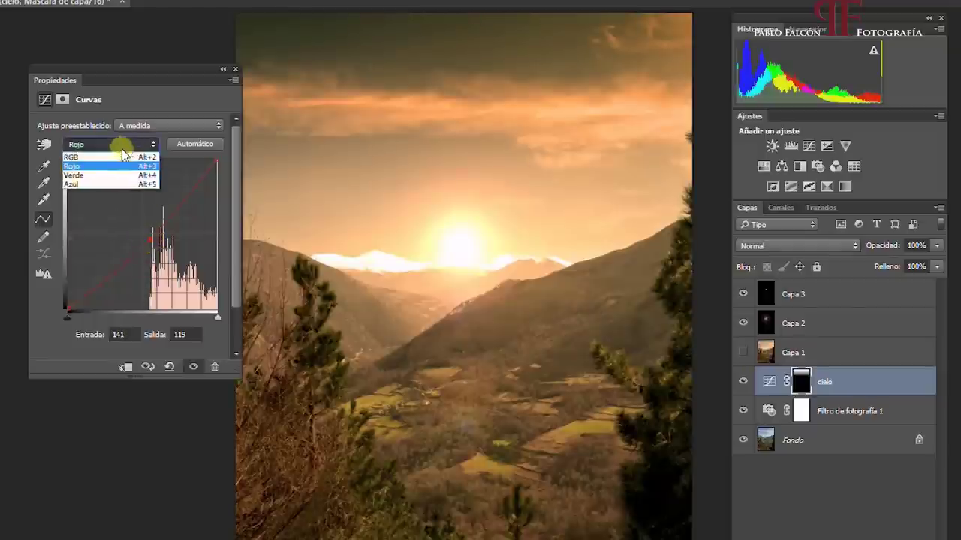
{"action": "left_click", "coordinate": [114, 183]}
{"action": "left_click_drag", "start_coordinate": [142, 230], "coordinate": [130, 222]}
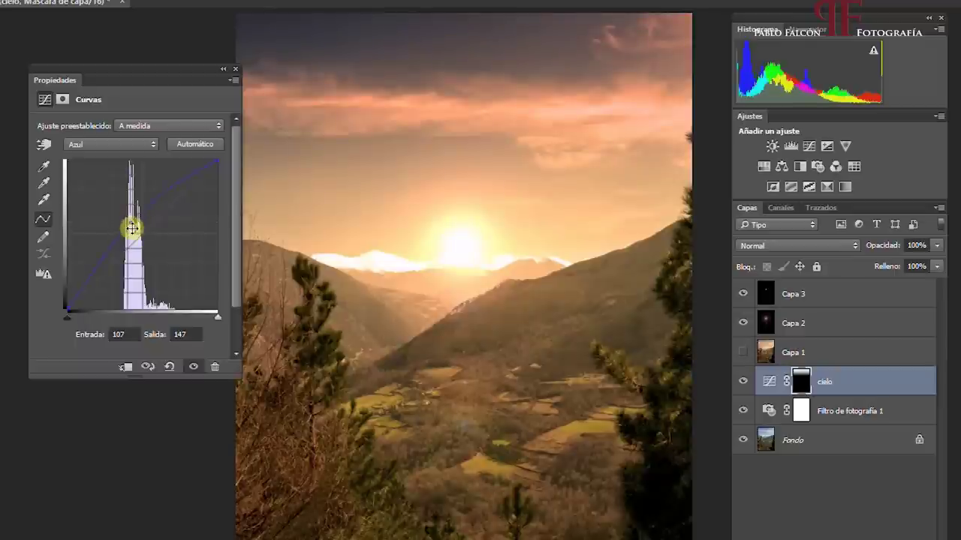
Step: Pull the combined RGB curve down to about 162/83 to darken the sky
{"action": "left_click", "coordinate": [138, 146]}
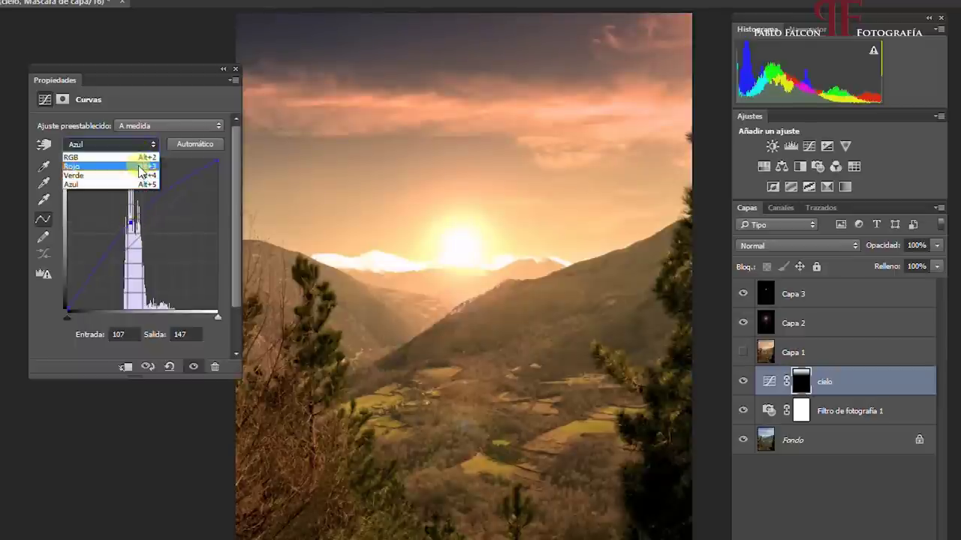
{"action": "left_click", "coordinate": [137, 158]}
{"action": "left_click_drag", "start_coordinate": [135, 168], "coordinate": [164, 265]}
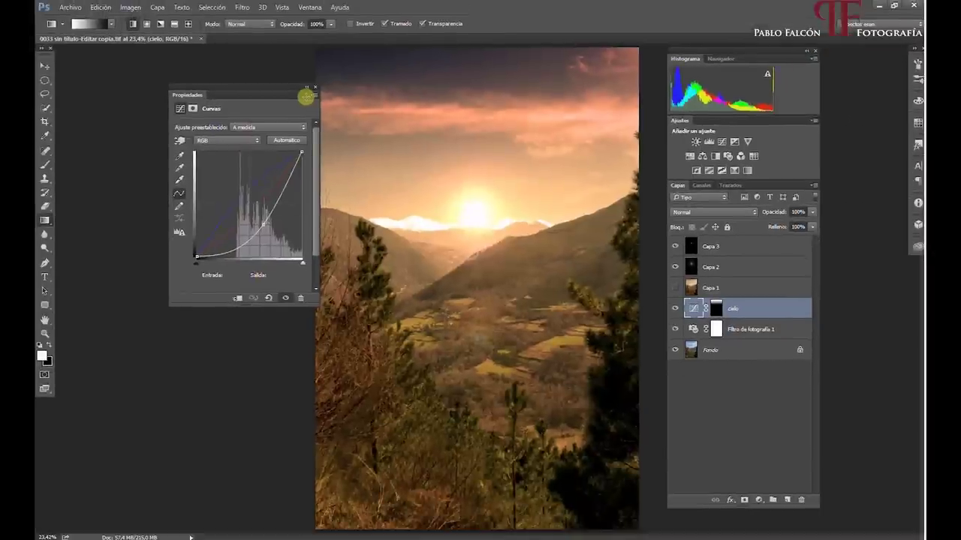
{"action": "left_click_drag", "start_coordinate": [306, 96], "coordinate": [298, 99]}
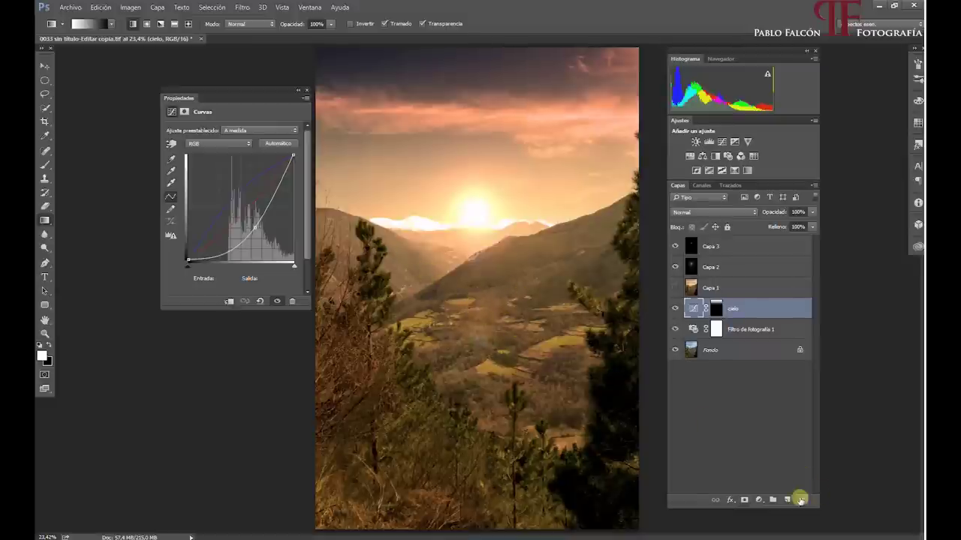
Step: Add a Curvas 1 layer above cielo with its curve at about 143/109 and its mask inverted to black
{"action": "left_click", "coordinate": [758, 500]}
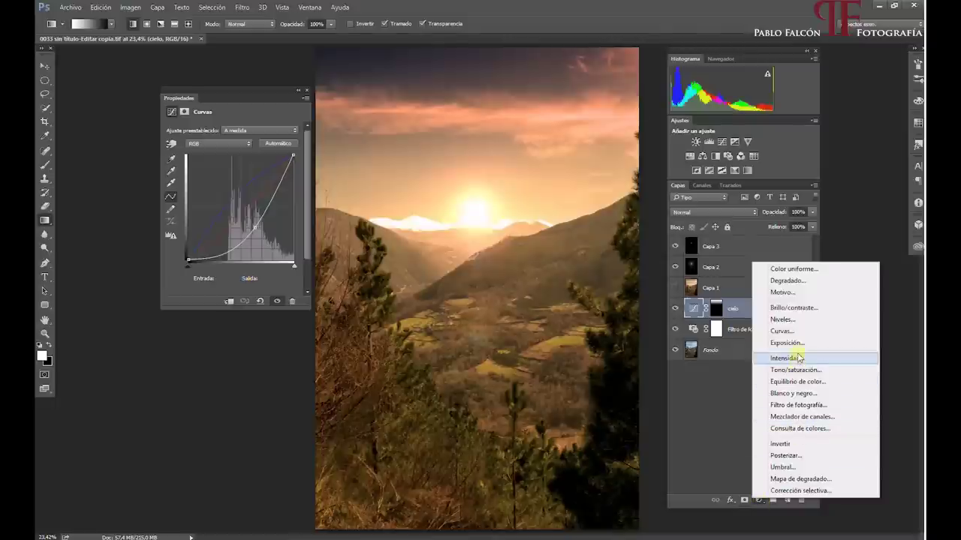
{"action": "left_click", "coordinate": [784, 331]}
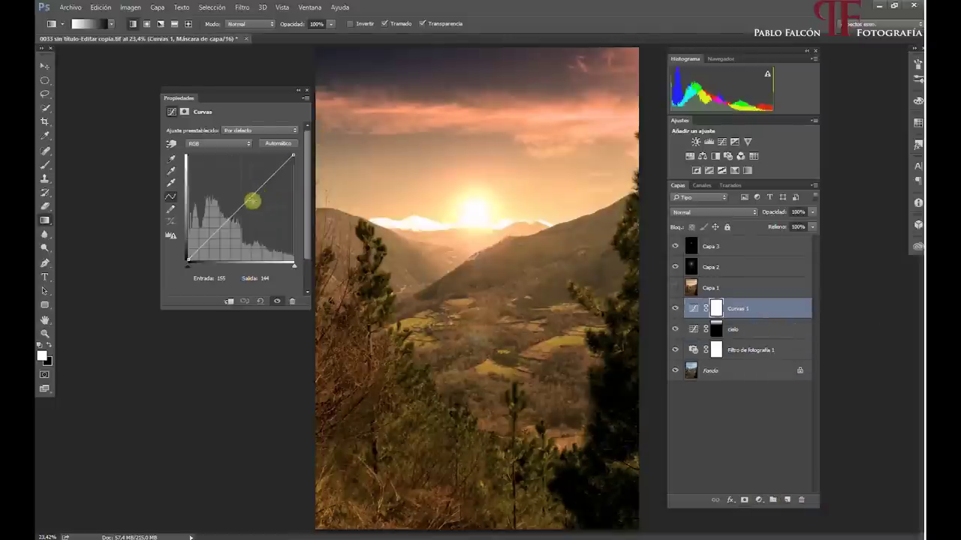
{"action": "left_click_drag", "start_coordinate": [242, 203], "coordinate": [246, 212]}
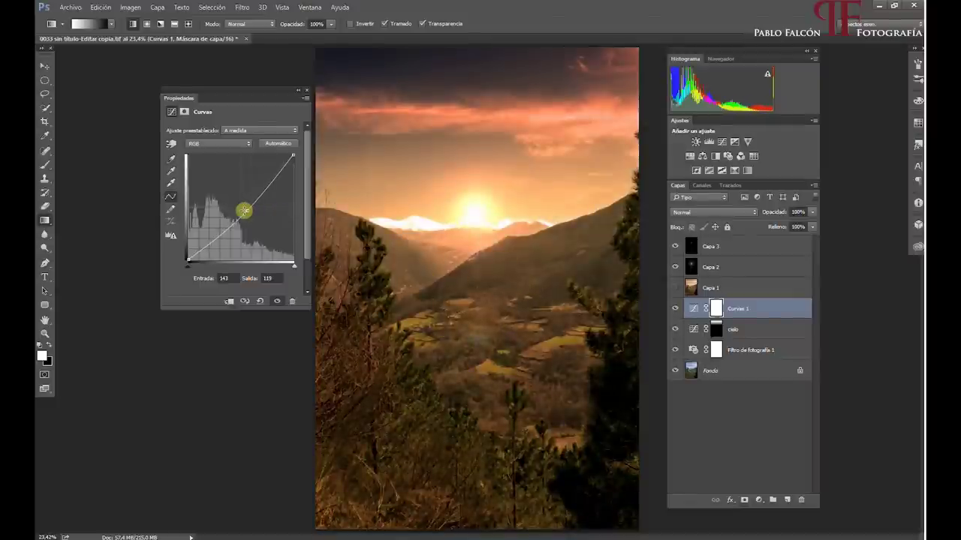
{"action": "left_click_drag", "start_coordinate": [244, 211], "coordinate": [247, 216]}
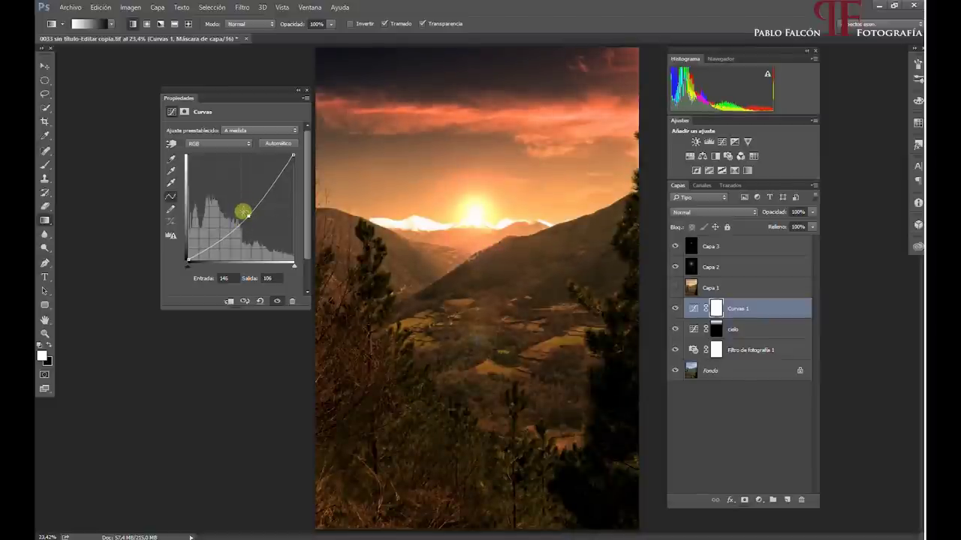
{"action": "left_click_drag", "start_coordinate": [248, 217], "coordinate": [247, 215]}
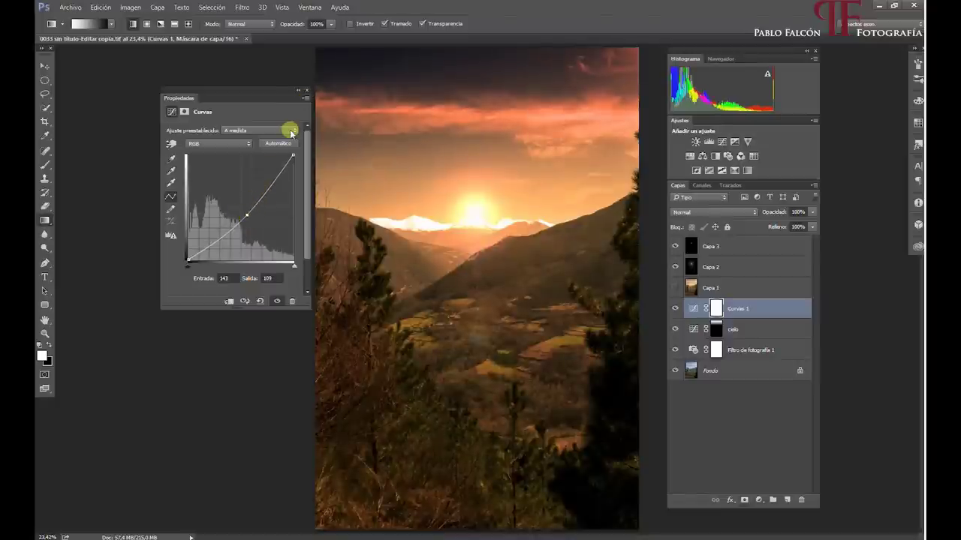
{"action": "key", "text": "ctrl+i"}
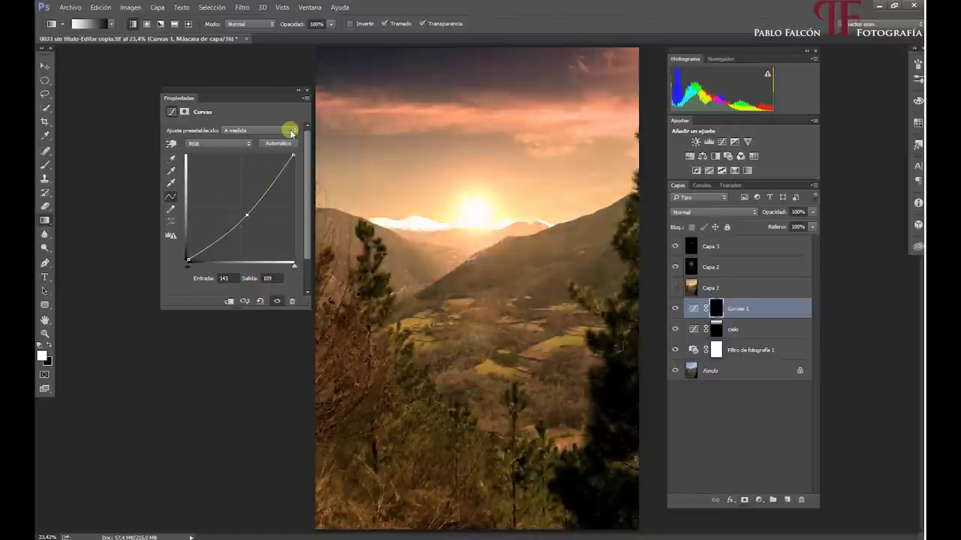
Step: Brush white onto the Curvas 1 mask at 30–100% opacity, darkening the hillside slope
{"action": "left_click", "coordinate": [45, 166]}
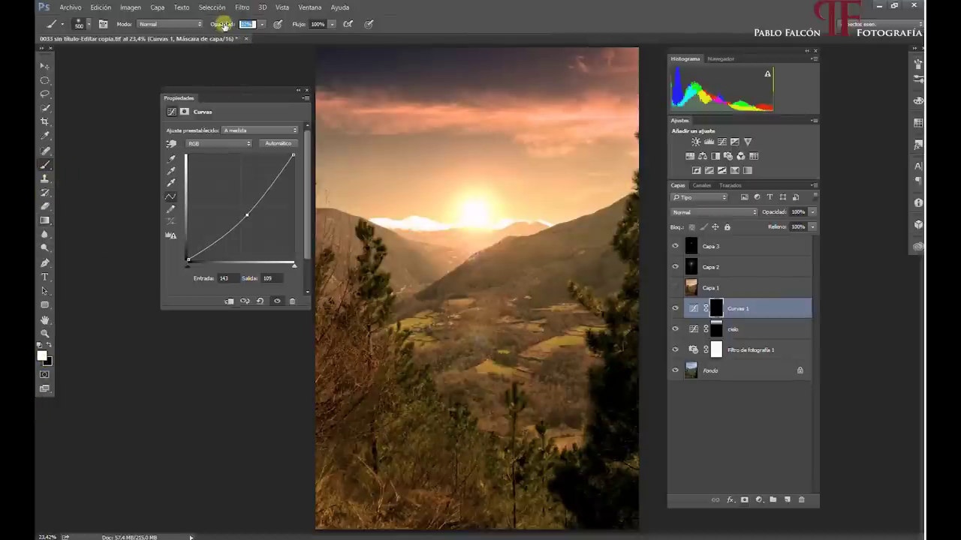
{"action": "left_click_drag", "start_coordinate": [223, 25], "coordinate": [230, 32]}
{"action": "mouse_move", "coordinate": [370, 133]}
{"action": "left_mouse_down"}
{"action": "mouse_move", "coordinate": [418, 324]}
{"action": "mouse_move", "coordinate": [446, 317]}
{"action": "mouse_move", "coordinate": [423, 317]}
{"action": "mouse_move", "coordinate": [428, 311]}
{"action": "mouse_move", "coordinate": [422, 323]}
{"action": "mouse_move", "coordinate": [483, 394]}
{"action": "mouse_move", "coordinate": [472, 338]}
{"action": "mouse_move", "coordinate": [480, 366]}
{"action": "mouse_move", "coordinate": [532, 412]}
{"action": "mouse_move", "coordinate": [515, 364]}
{"action": "mouse_move", "coordinate": [456, 306]}
{"action": "mouse_move", "coordinate": [351, 151]}
{"action": "left_mouse_up"}
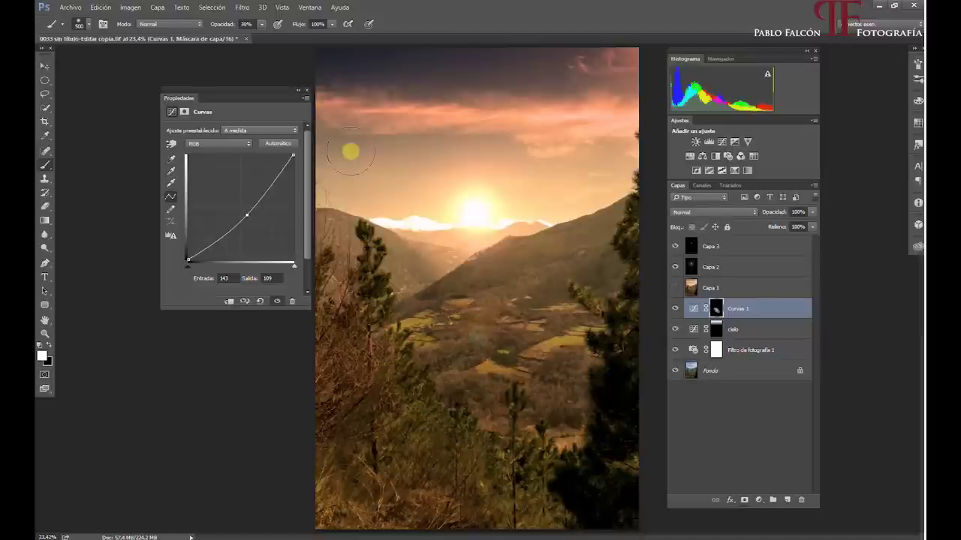
{"action": "left_click_drag", "start_coordinate": [204, 26], "coordinate": [322, 26]}
{"action": "mouse_move", "coordinate": [504, 307]}
{"action": "left_mouse_down"}
{"action": "mouse_move", "coordinate": [474, 288]}
{"action": "mouse_move", "coordinate": [585, 247]}
{"action": "mouse_move", "coordinate": [503, 247]}
{"action": "mouse_move", "coordinate": [508, 278]}
{"action": "mouse_move", "coordinate": [498, 215]}
{"action": "mouse_move", "coordinate": [547, 199]}
{"action": "mouse_move", "coordinate": [467, 225]}
{"action": "left_mouse_up"}
{"action": "mouse_move", "coordinate": [568, 203]}
{"action": "left_mouse_down"}
{"action": "mouse_move", "coordinate": [553, 275]}
{"action": "mouse_move", "coordinate": [538, 279]}
{"action": "mouse_move", "coordinate": [589, 261]}
{"action": "mouse_move", "coordinate": [583, 253]}
{"action": "mouse_move", "coordinate": [607, 274]}
{"action": "mouse_move", "coordinate": [608, 223]}
{"action": "mouse_move", "coordinate": [620, 213]}
{"action": "mouse_move", "coordinate": [611, 272]}
{"action": "mouse_move", "coordinate": [446, 293]}
{"action": "mouse_move", "coordinate": [508, 274]}
{"action": "mouse_move", "coordinate": [441, 293]}
{"action": "mouse_move", "coordinate": [498, 258]}
{"action": "mouse_move", "coordinate": [569, 241]}
{"action": "mouse_move", "coordinate": [565, 256]}
{"action": "mouse_move", "coordinate": [529, 287]}
{"action": "mouse_move", "coordinate": [368, 136]}
{"action": "mouse_move", "coordinate": [349, 132]}
{"action": "left_mouse_up"}
Step: Darken the valley and left trees with a size-250 brush at 20% opacity
{"action": "key", "text": "bracketleft"}
{"action": "key", "text": "bracketleft"}
{"action": "key", "text": "bracketleft"}
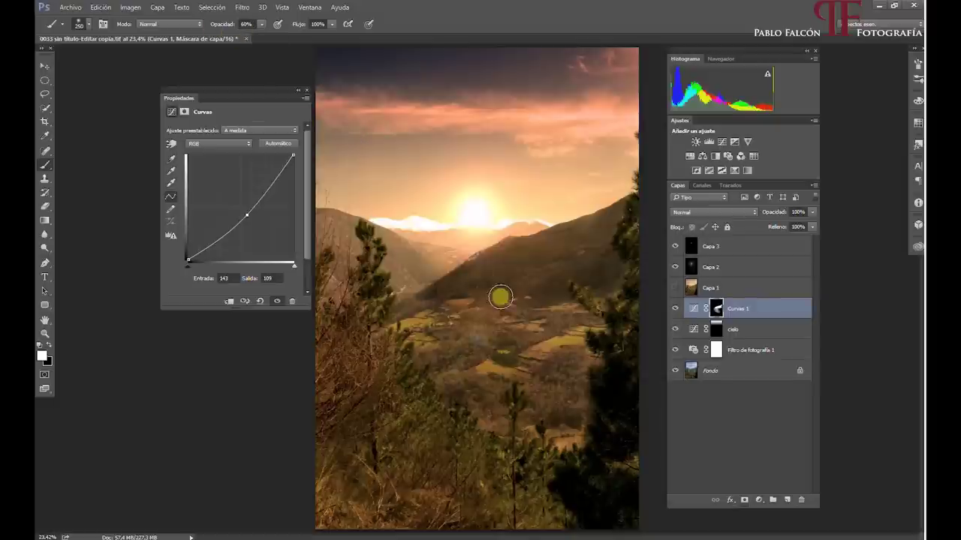
{"action": "mouse_move", "coordinate": [551, 331]}
{"action": "left_mouse_down"}
{"action": "mouse_move", "coordinate": [529, 311]}
{"action": "mouse_move", "coordinate": [503, 325]}
{"action": "mouse_move", "coordinate": [472, 307]}
{"action": "mouse_move", "coordinate": [509, 324]}
{"action": "mouse_move", "coordinate": [480, 326]}
{"action": "mouse_move", "coordinate": [611, 250]}
{"action": "mouse_move", "coordinate": [597, 233]}
{"action": "mouse_move", "coordinate": [456, 301]}
{"action": "mouse_move", "coordinate": [483, 322]}
{"action": "mouse_move", "coordinate": [550, 315]}
{"action": "mouse_move", "coordinate": [566, 365]}
{"action": "mouse_move", "coordinate": [578, 329]}
{"action": "mouse_move", "coordinate": [603, 309]}
{"action": "mouse_move", "coordinate": [570, 382]}
{"action": "mouse_move", "coordinate": [508, 308]}
{"action": "mouse_move", "coordinate": [496, 323]}
{"action": "mouse_move", "coordinate": [570, 382]}
{"action": "mouse_move", "coordinate": [553, 405]}
{"action": "mouse_move", "coordinate": [500, 333]}
{"action": "mouse_move", "coordinate": [536, 325]}
{"action": "mouse_move", "coordinate": [558, 343]}
{"action": "left_mouse_up"}
{"action": "key", "text": "2"}
{"action": "mouse_move", "coordinate": [397, 268]}
{"action": "left_mouse_down"}
{"action": "mouse_move", "coordinate": [376, 310]}
{"action": "mouse_move", "coordinate": [393, 299]}
{"action": "mouse_move", "coordinate": [406, 324]}
{"action": "mouse_move", "coordinate": [496, 391]}
{"action": "mouse_move", "coordinate": [454, 317]}
{"action": "mouse_move", "coordinate": [405, 326]}
{"action": "mouse_move", "coordinate": [493, 435]}
{"action": "mouse_move", "coordinate": [515, 436]}
{"action": "mouse_move", "coordinate": [468, 337]}
{"action": "mouse_move", "coordinate": [568, 365]}
{"action": "mouse_move", "coordinate": [461, 294]}
{"action": "mouse_move", "coordinate": [375, 337]}
{"action": "mouse_move", "coordinate": [444, 310]}
{"action": "mouse_move", "coordinate": [495, 375]}
{"action": "mouse_move", "coordinate": [540, 403]}
{"action": "mouse_move", "coordinate": [446, 333]}
{"action": "mouse_move", "coordinate": [418, 279]}
{"action": "mouse_move", "coordinate": [365, 227]}
{"action": "mouse_move", "coordinate": [337, 230]}
{"action": "mouse_move", "coordinate": [335, 272]}
{"action": "mouse_move", "coordinate": [368, 236]}
{"action": "mouse_move", "coordinate": [396, 253]}
{"action": "mouse_move", "coordinate": [403, 282]}
{"action": "mouse_move", "coordinate": [393, 301]}
{"action": "left_mouse_up"}
{"action": "key", "text": "bracketright"}
{"action": "key", "text": "bracketright"}
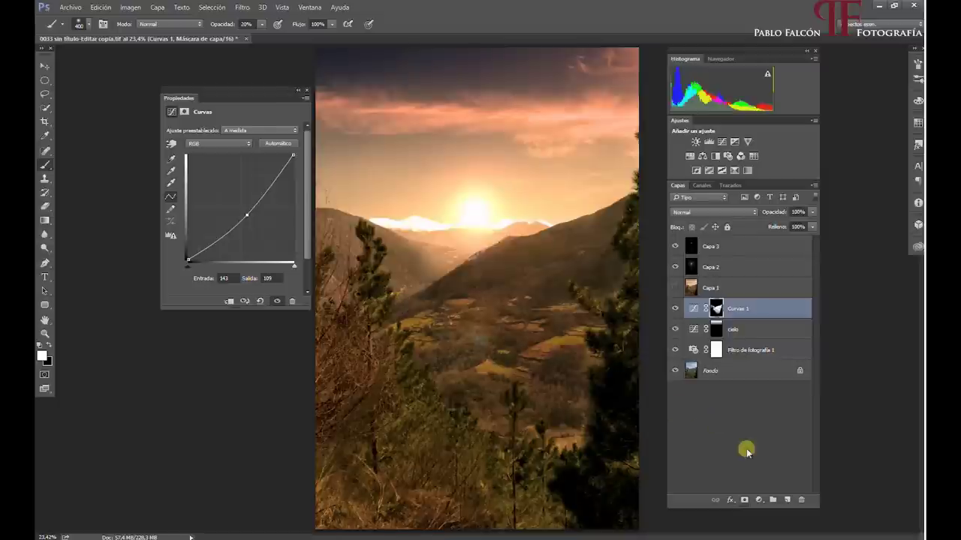
Step: Open the new fill/adjustment layer menu
{"action": "left_click", "coordinate": [758, 500]}
Step: Add Curvas 2 with its curve at about 149/98 and its mask inverted to black
{"action": "left_click", "coordinate": [773, 343]}
{"action": "left_click_drag", "start_coordinate": [229, 219], "coordinate": [250, 216]}
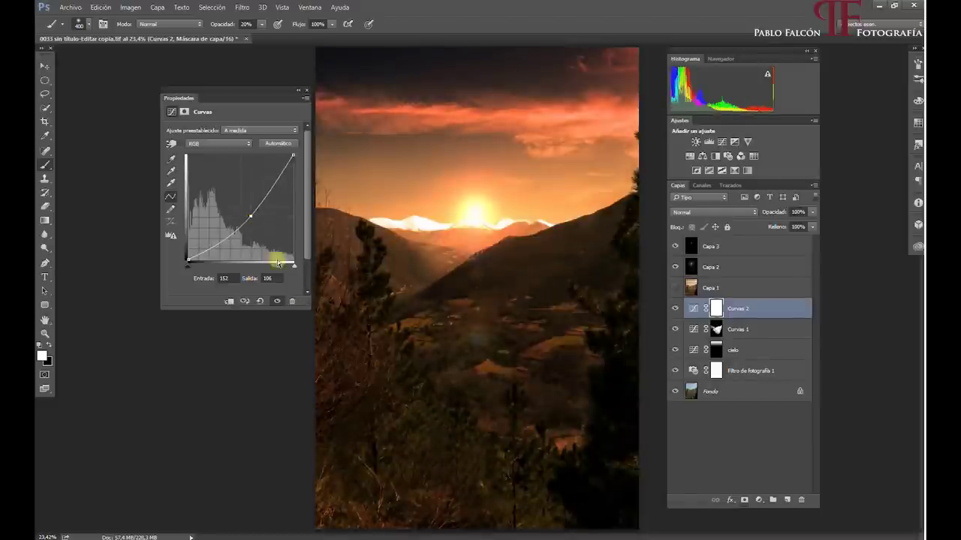
{"action": "left_click_drag", "start_coordinate": [249, 217], "coordinate": [247, 239]}
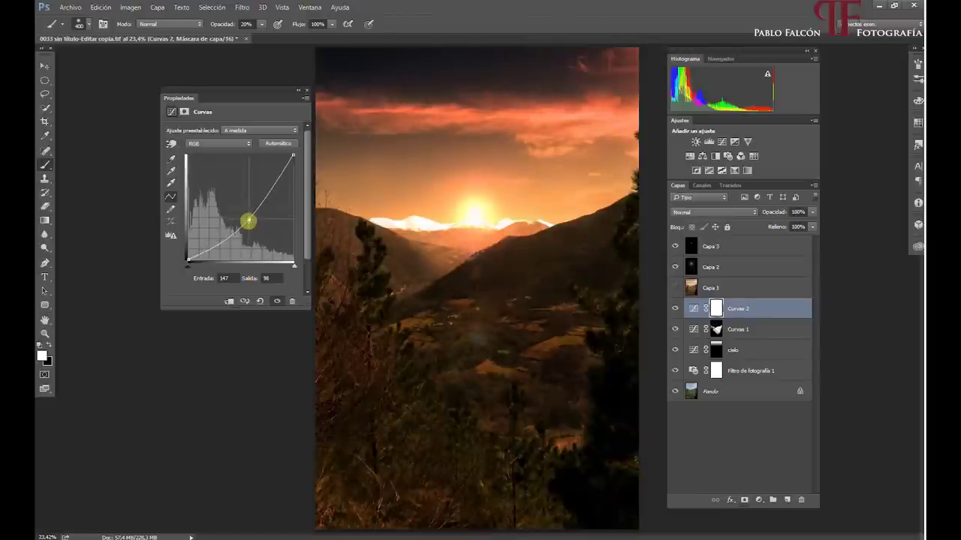
{"action": "key", "text": "ctrl+i"}
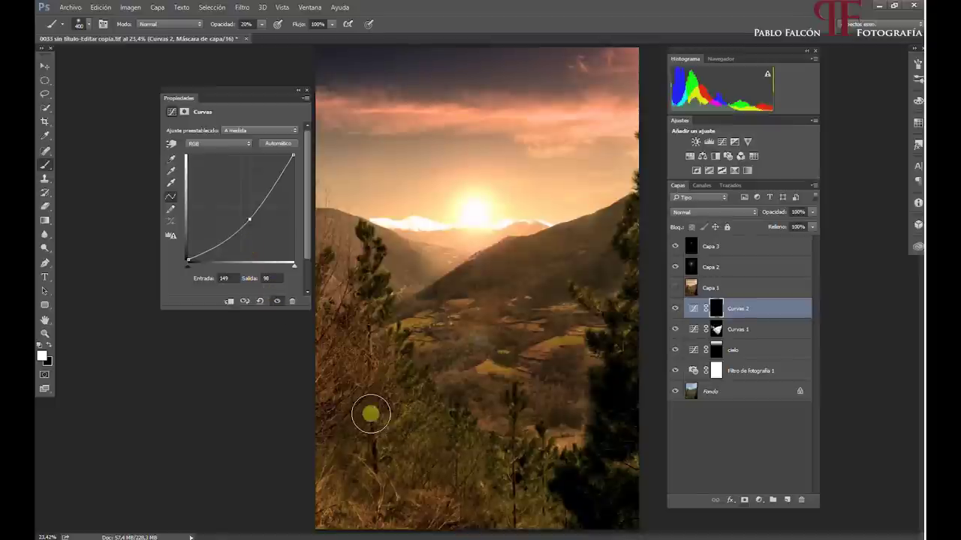
Step: With a size-800 brush at 40% opacity, darken the lower-left and bottom trees on Curvas 2
{"action": "key", "text": "bracketright"}
{"action": "key", "text": "bracketright"}
{"action": "key", "text": "bracketright"}
{"action": "key", "text": "bracketright"}
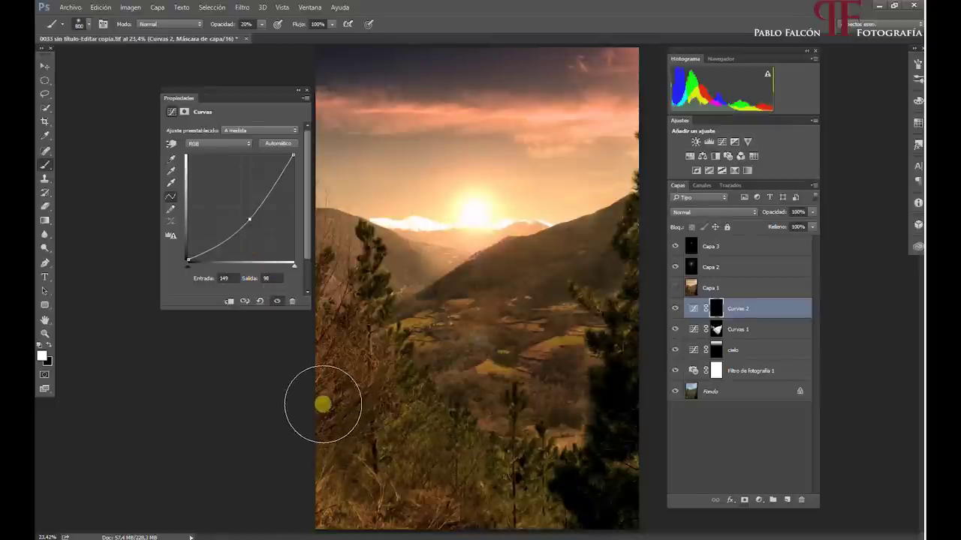
{"action": "key", "text": "4"}
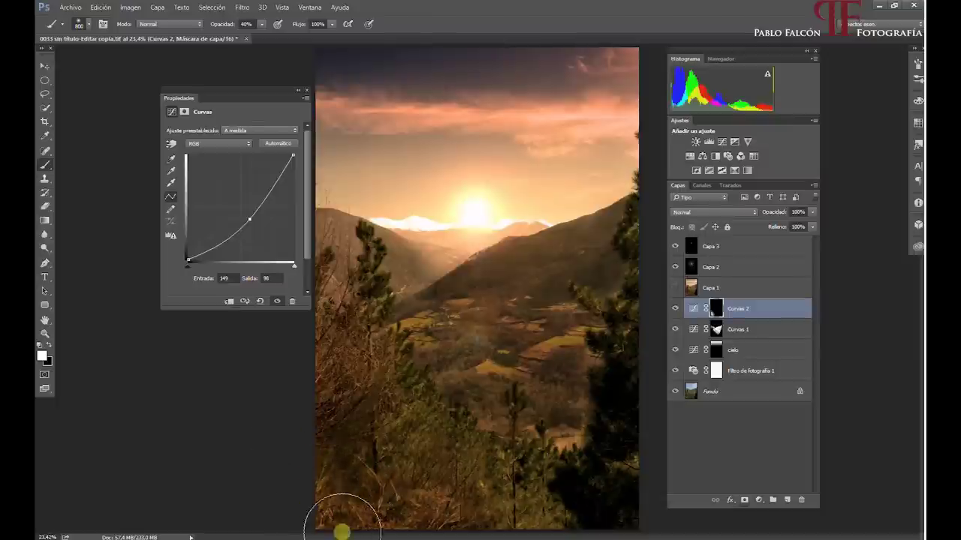
{"action": "left_click_drag", "start_coordinate": [350, 412], "coordinate": [339, 423]}
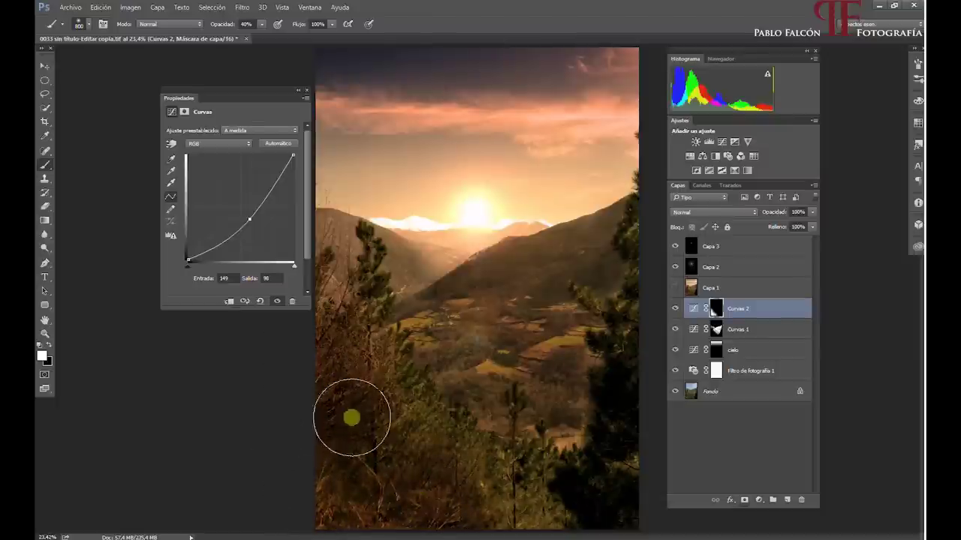
{"action": "left_click_drag", "start_coordinate": [338, 423], "coordinate": [488, 500]}
{"action": "mouse_move", "coordinate": [394, 255]}
{"action": "left_mouse_down"}
{"action": "mouse_move", "coordinate": [514, 528]}
{"action": "mouse_move", "coordinate": [617, 508]}
{"action": "mouse_move", "coordinate": [641, 488]}
{"action": "mouse_move", "coordinate": [638, 407]}
{"action": "left_mouse_up"}
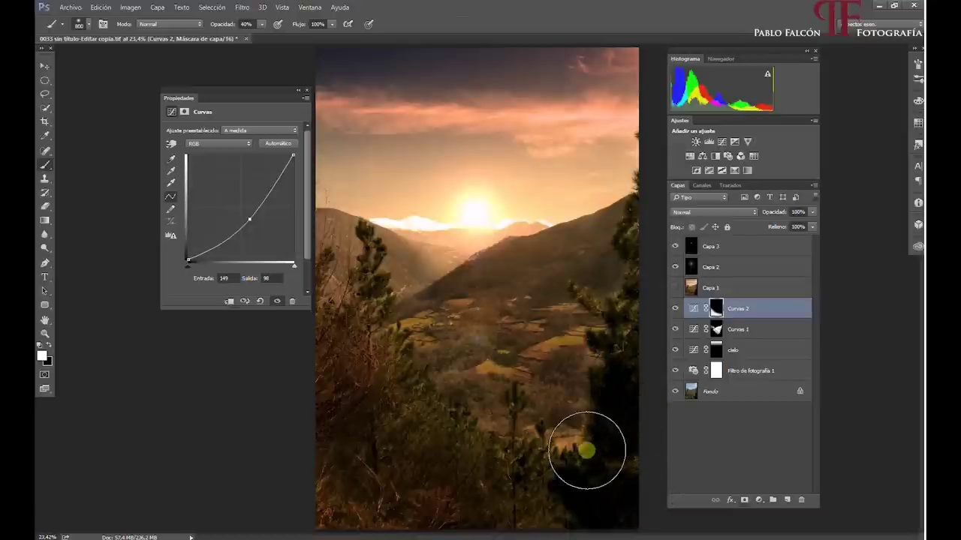
{"action": "mouse_move", "coordinate": [357, 371]}
{"action": "left_mouse_down"}
{"action": "mouse_move", "coordinate": [330, 445]}
{"action": "mouse_move", "coordinate": [339, 521]}
{"action": "mouse_move", "coordinate": [444, 495]}
{"action": "mouse_move", "coordinate": [406, 433]}
{"action": "left_mouse_up"}
Step: At 20% opacity, mask back part of the left trees, darken the right edge, and move Curvas 2 above Fondo
{"action": "key", "text": "2"}
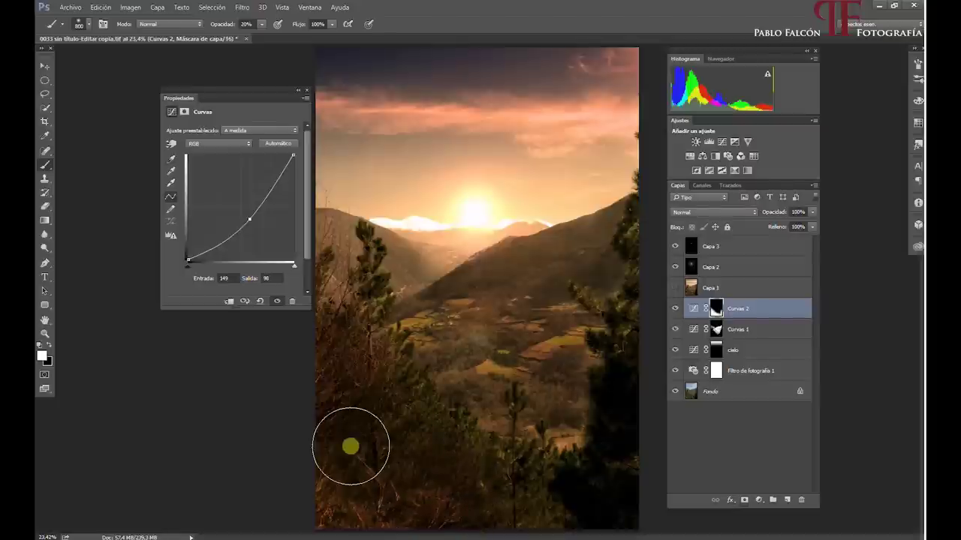
{"action": "key", "text": "x"}
{"action": "mouse_move", "coordinate": [365, 309]}
{"action": "left_mouse_down"}
{"action": "mouse_move", "coordinate": [418, 380]}
{"action": "mouse_move", "coordinate": [368, 350]}
{"action": "mouse_move", "coordinate": [463, 420]}
{"action": "mouse_move", "coordinate": [489, 413]}
{"action": "mouse_move", "coordinate": [606, 443]}
{"action": "mouse_move", "coordinate": [404, 339]}
{"action": "mouse_move", "coordinate": [397, 268]}
{"action": "mouse_move", "coordinate": [418, 327]}
{"action": "mouse_move", "coordinate": [363, 337]}
{"action": "mouse_move", "coordinate": [429, 470]}
{"action": "mouse_move", "coordinate": [407, 465]}
{"action": "mouse_move", "coordinate": [345, 400]}
{"action": "mouse_move", "coordinate": [338, 345]}
{"action": "mouse_move", "coordinate": [356, 341]}
{"action": "mouse_move", "coordinate": [334, 358]}
{"action": "mouse_move", "coordinate": [328, 328]}
{"action": "mouse_move", "coordinate": [371, 402]}
{"action": "mouse_move", "coordinate": [401, 427]}
{"action": "mouse_move", "coordinate": [390, 460]}
{"action": "mouse_move", "coordinate": [416, 429]}
{"action": "mouse_move", "coordinate": [409, 436]}
{"action": "mouse_move", "coordinate": [423, 451]}
{"action": "mouse_move", "coordinate": [472, 476]}
{"action": "mouse_move", "coordinate": [515, 473]}
{"action": "mouse_move", "coordinate": [542, 439]}
{"action": "mouse_move", "coordinate": [538, 517]}
{"action": "mouse_move", "coordinate": [525, 498]}
{"action": "mouse_move", "coordinate": [446, 473]}
{"action": "mouse_move", "coordinate": [236, 496]}
{"action": "mouse_move", "coordinate": [408, 485]}
{"action": "mouse_move", "coordinate": [435, 460]}
{"action": "mouse_move", "coordinate": [468, 455]}
{"action": "mouse_move", "coordinate": [504, 472]}
{"action": "mouse_move", "coordinate": [534, 508]}
{"action": "mouse_move", "coordinate": [607, 515]}
{"action": "mouse_move", "coordinate": [574, 519]}
{"action": "mouse_move", "coordinate": [339, 337]}
{"action": "mouse_move", "coordinate": [323, 365]}
{"action": "mouse_move", "coordinate": [371, 400]}
{"action": "mouse_move", "coordinate": [295, 275]}
{"action": "left_mouse_up"}
{"action": "key", "text": "x"}
{"action": "key", "text": "bracketleft"}
{"action": "key", "text": "bracketleft"}
{"action": "key", "text": "bracketleft"}
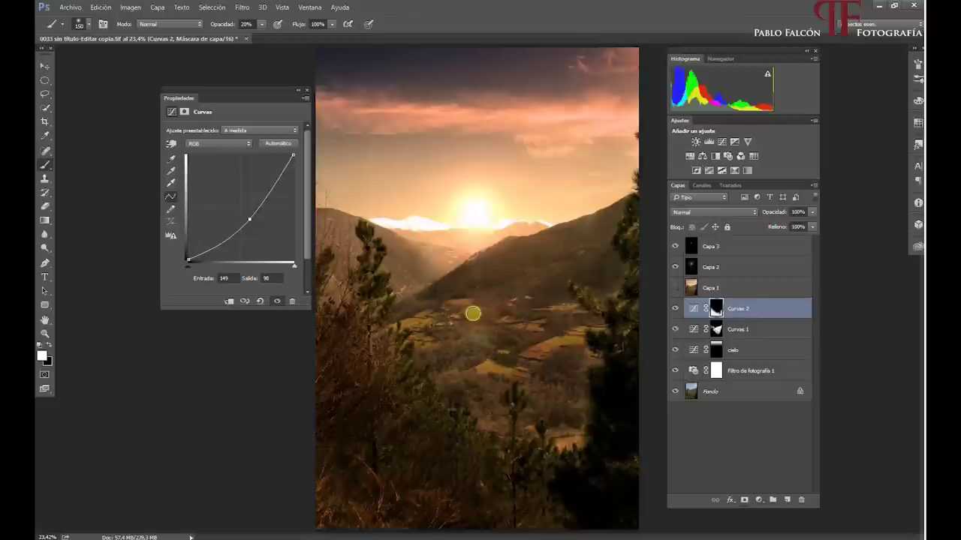
{"action": "mouse_move", "coordinate": [625, 323]}
{"action": "left_mouse_down"}
{"action": "mouse_move", "coordinate": [623, 360]}
{"action": "mouse_move", "coordinate": [639, 214]}
{"action": "mouse_move", "coordinate": [637, 307]}
{"action": "mouse_move", "coordinate": [603, 463]}
{"action": "mouse_move", "coordinate": [628, 453]}
{"action": "mouse_move", "coordinate": [489, 497]}
{"action": "mouse_move", "coordinate": [549, 524]}
{"action": "mouse_move", "coordinate": [289, 519]}
{"action": "mouse_move", "coordinate": [298, 433]}
{"action": "mouse_move", "coordinate": [358, 412]}
{"action": "mouse_move", "coordinate": [322, 519]}
{"action": "mouse_move", "coordinate": [389, 516]}
{"action": "left_mouse_up"}
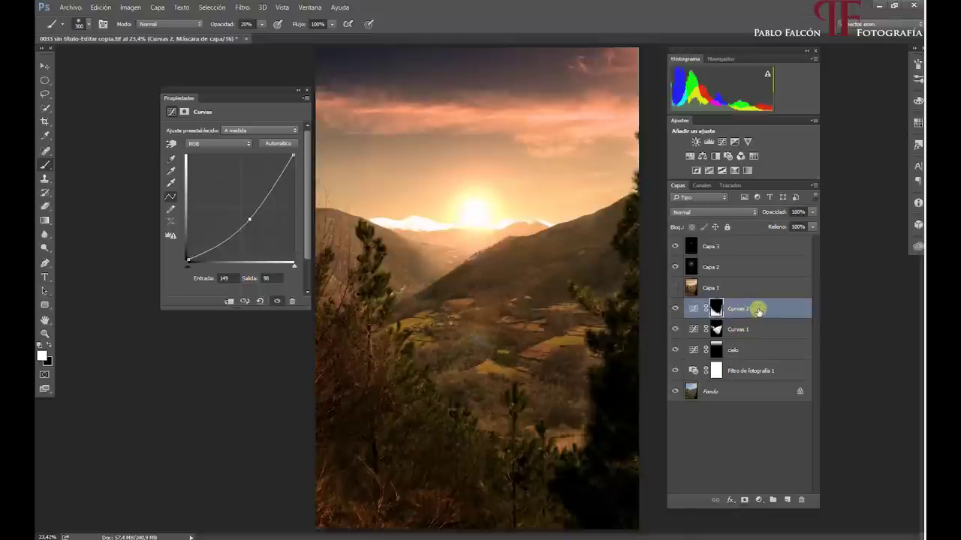
{"action": "mouse_move", "coordinate": [758, 310]}
{"action": "left_mouse_down"}
{"action": "mouse_move", "coordinate": [761, 377]}
{"action": "mouse_move", "coordinate": [753, 367]}
{"action": "left_mouse_up"}
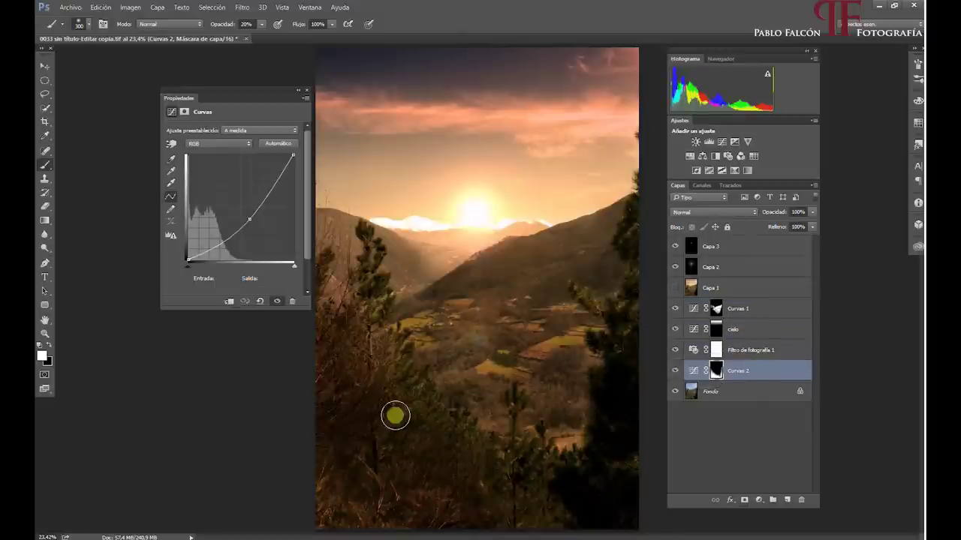
Step: Bend Curvas 2 to 154/90, paint its mask over the valley fields with a 700 brush, and rename Curvas 1
{"action": "left_click_drag", "start_coordinate": [255, 227], "coordinate": [251, 223]}
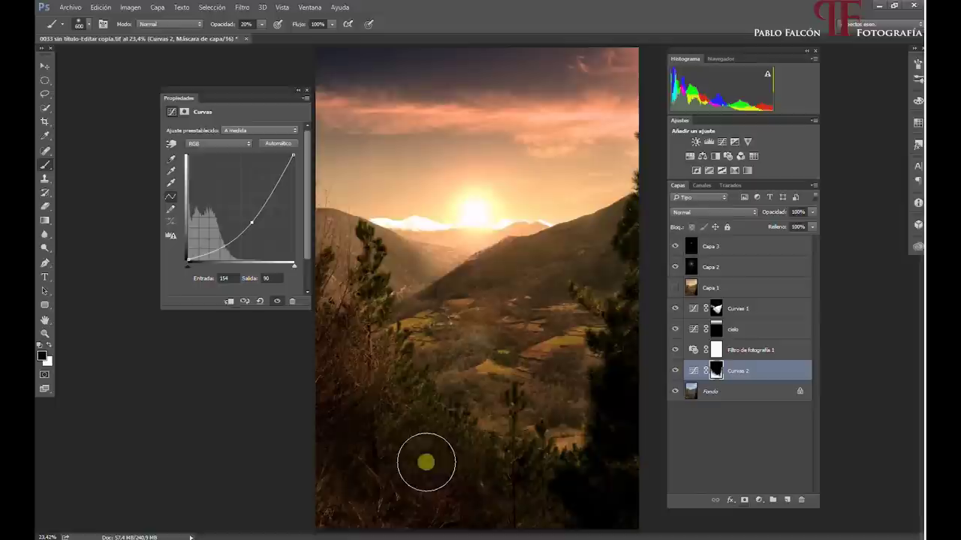
{"action": "key", "text": "bracketleft"}
{"action": "key", "text": "bracketleft"}
{"action": "key", "text": "bracketleft"}
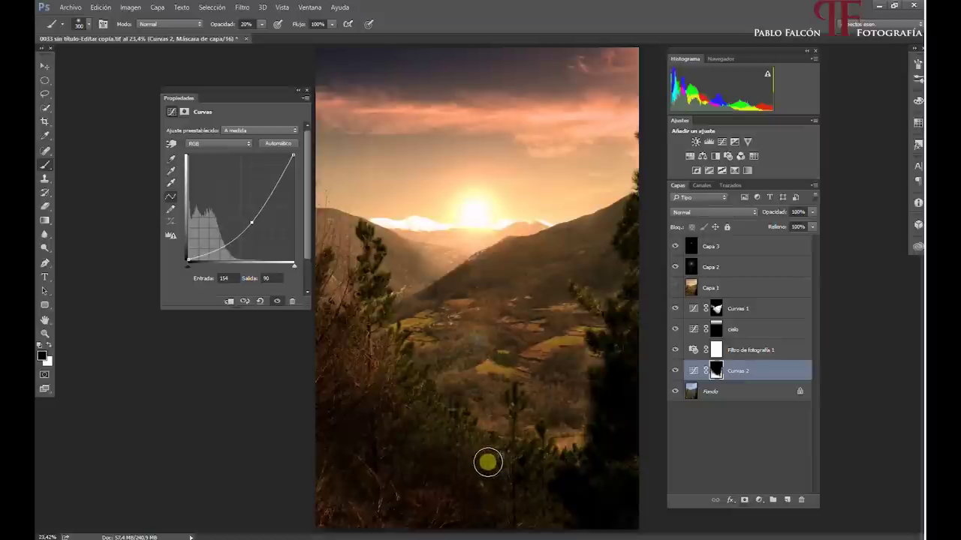
{"action": "key", "text": "bracketright"}
{"action": "key", "text": "bracketright"}
{"action": "key", "text": "bracketright"}
{"action": "key", "text": "x"}
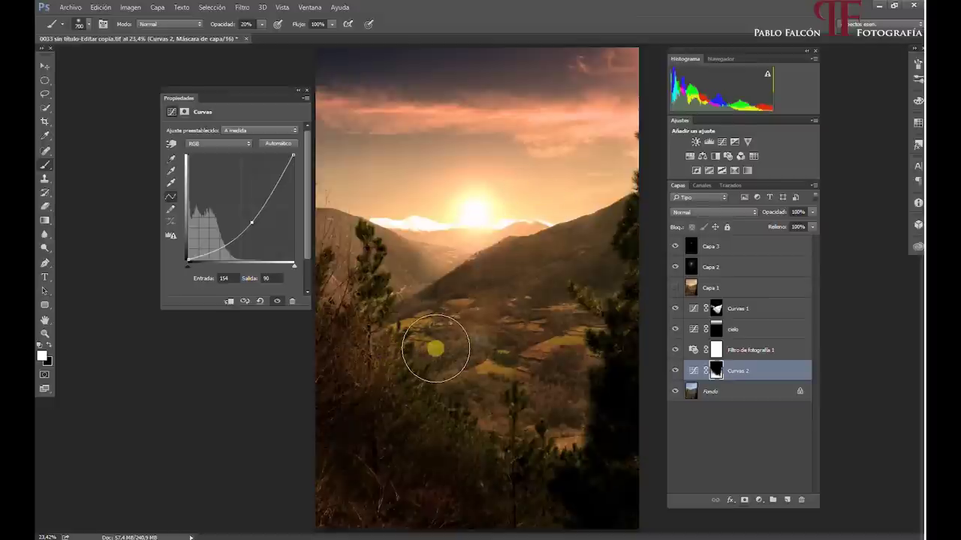
{"action": "left_click_drag", "start_coordinate": [435, 348], "coordinate": [500, 328]}
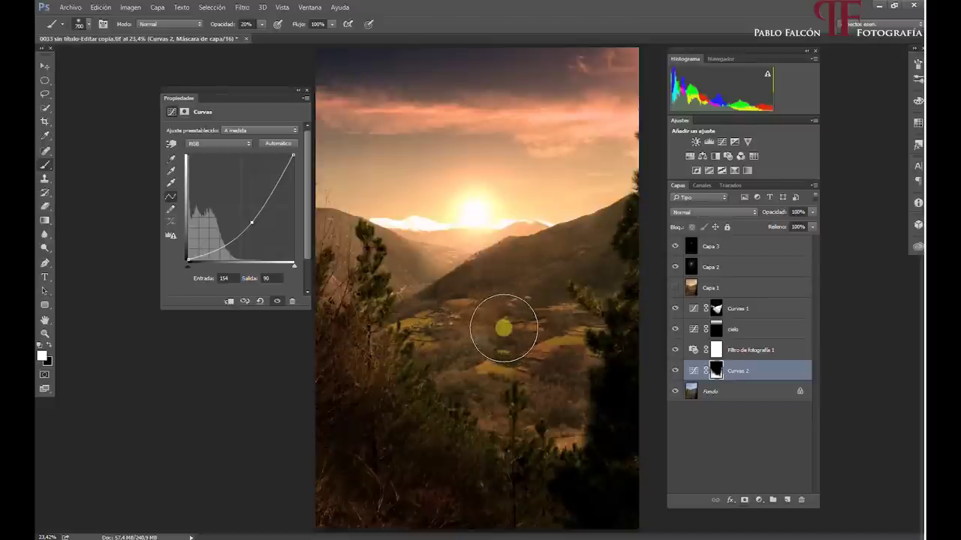
{"action": "double_click", "coordinate": [738, 309]}
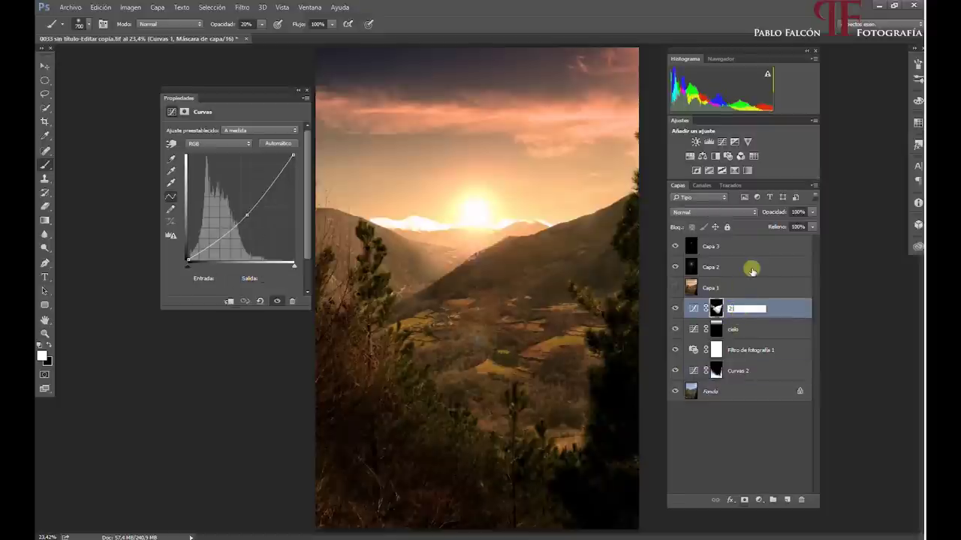
Step: Rename the lowest curves layer '1 plano' and stack '2 plano' directly above it
{"action": "double_click", "coordinate": [741, 372]}
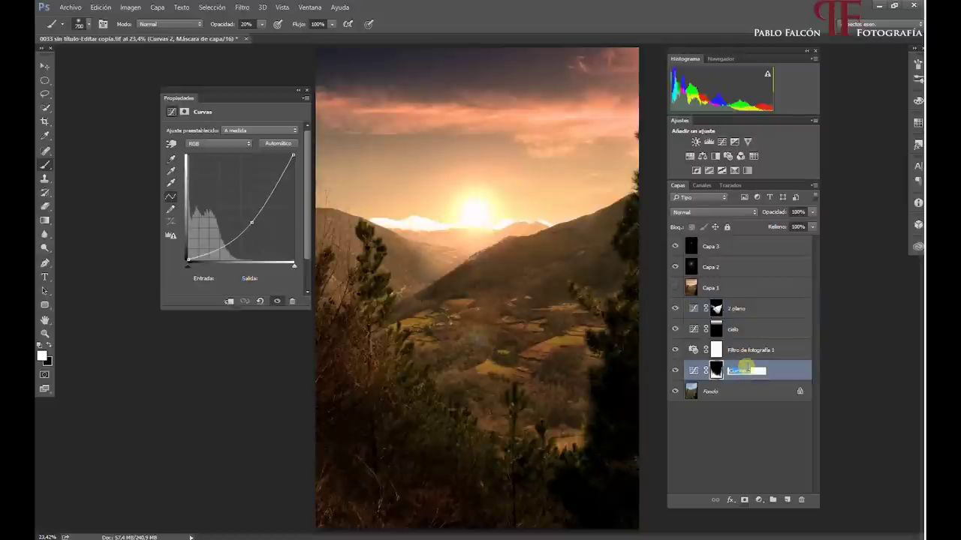
{"action": "type", "text": "1 plano"}
{"action": "key", "text": "Return"}
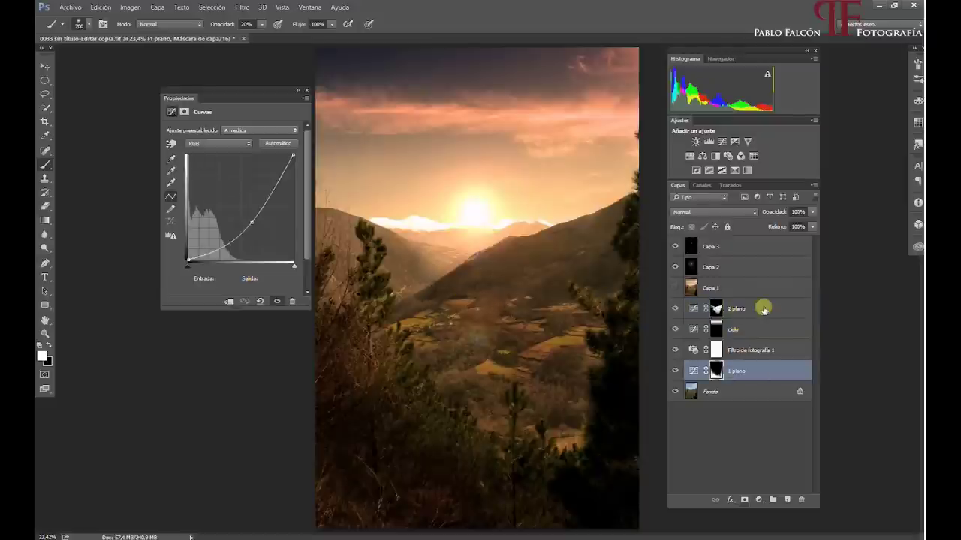
{"action": "left_click_drag", "start_coordinate": [767, 310], "coordinate": [765, 360]}
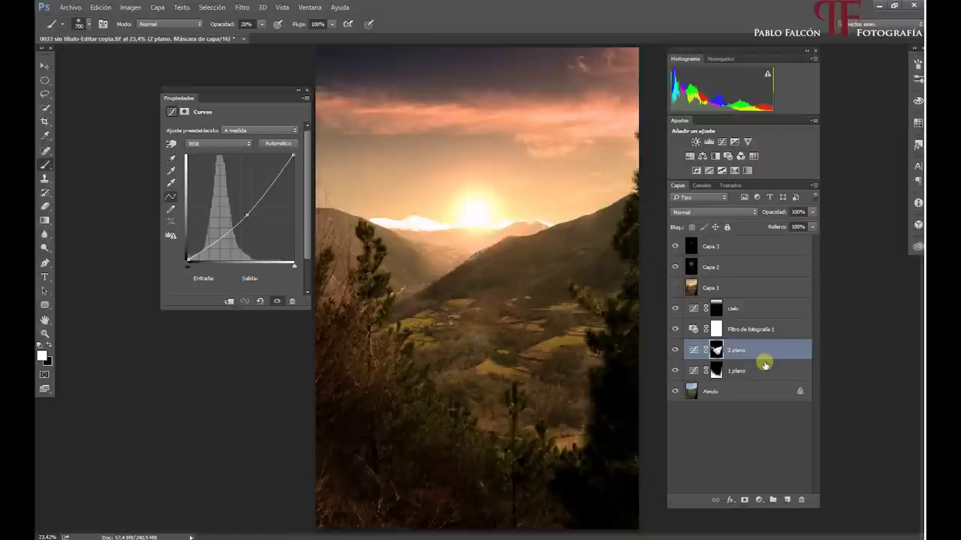
{"action": "left_click", "coordinate": [692, 350]}
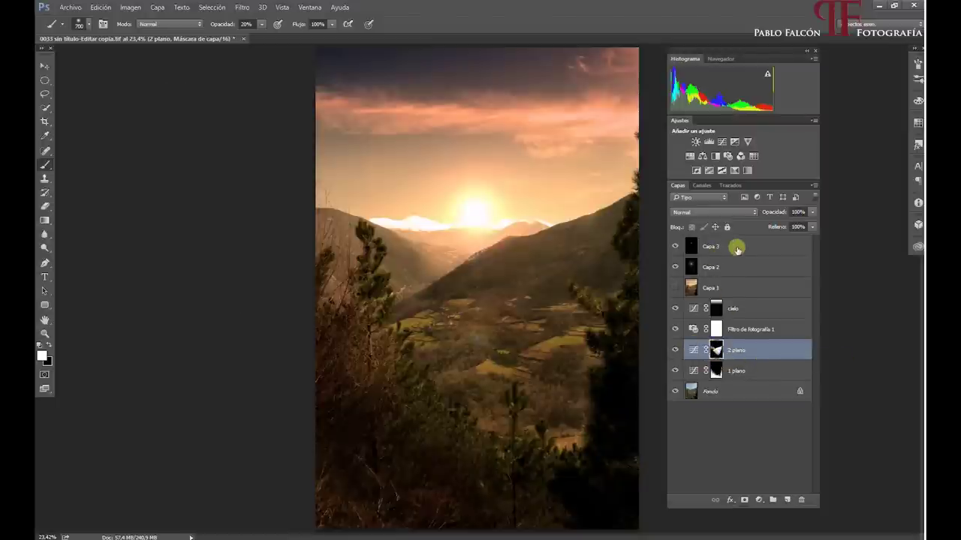
Step: Rename Capa 2 to 'destello desf' and Capa 3 to 'destello'
{"action": "double_click", "coordinate": [711, 268]}
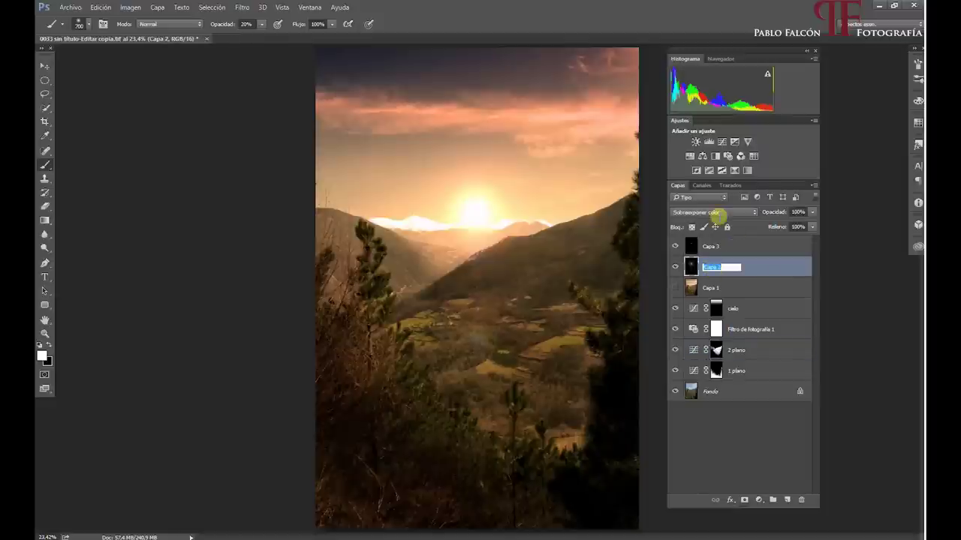
{"action": "type", "text": "destello desf"}
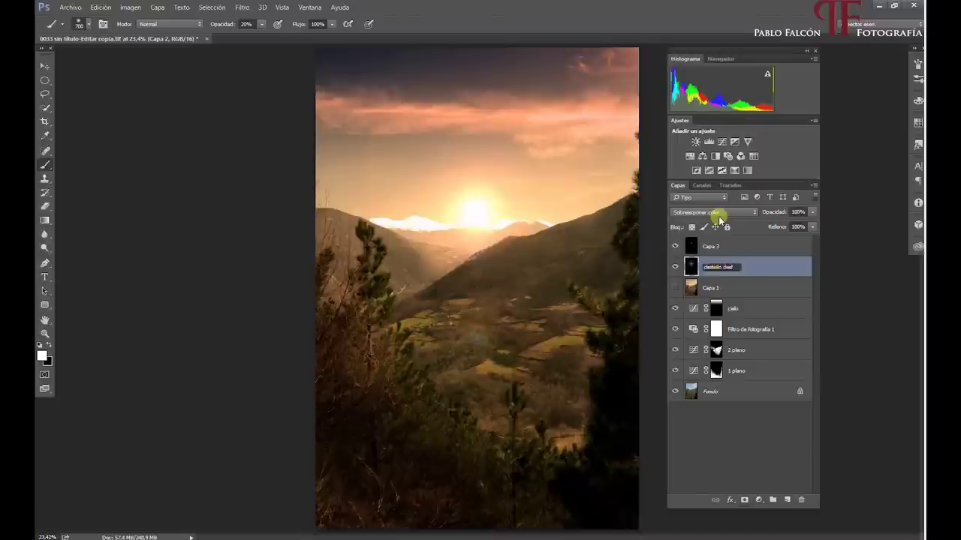
{"action": "double_click", "coordinate": [709, 247]}
{"action": "type", "text": "destello"}
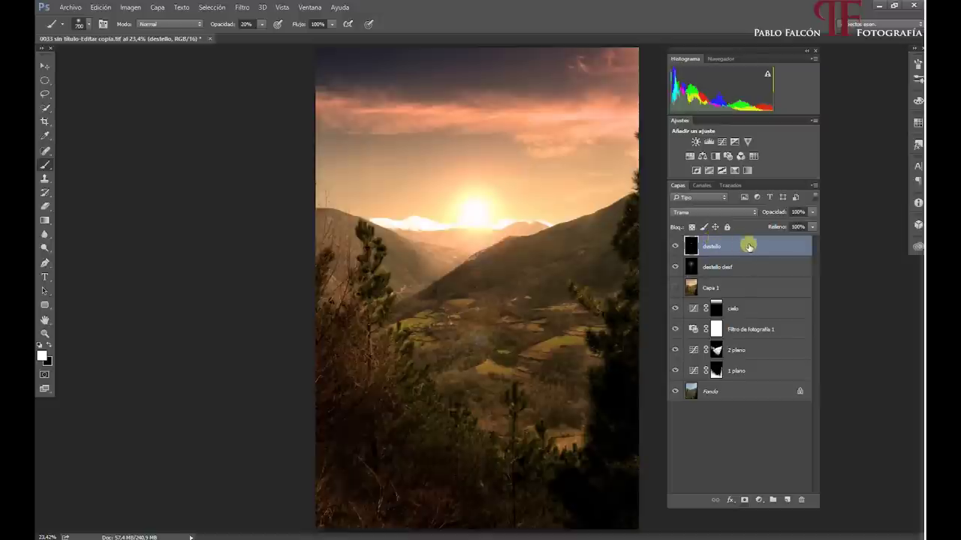
{"action": "left_click", "coordinate": [757, 500]}
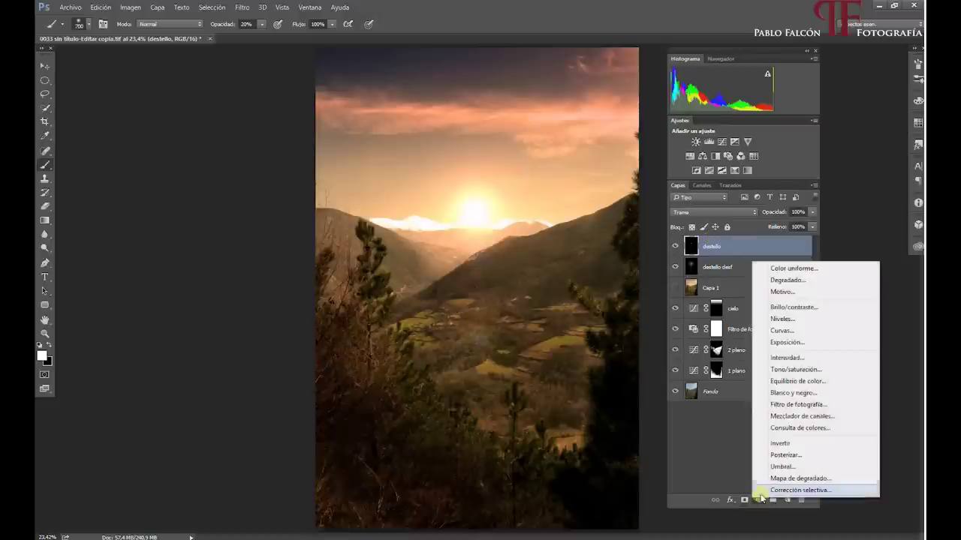
Step: Add a Curves adjustment layer, then discard it to the trash
{"action": "left_click", "coordinate": [780, 331]}
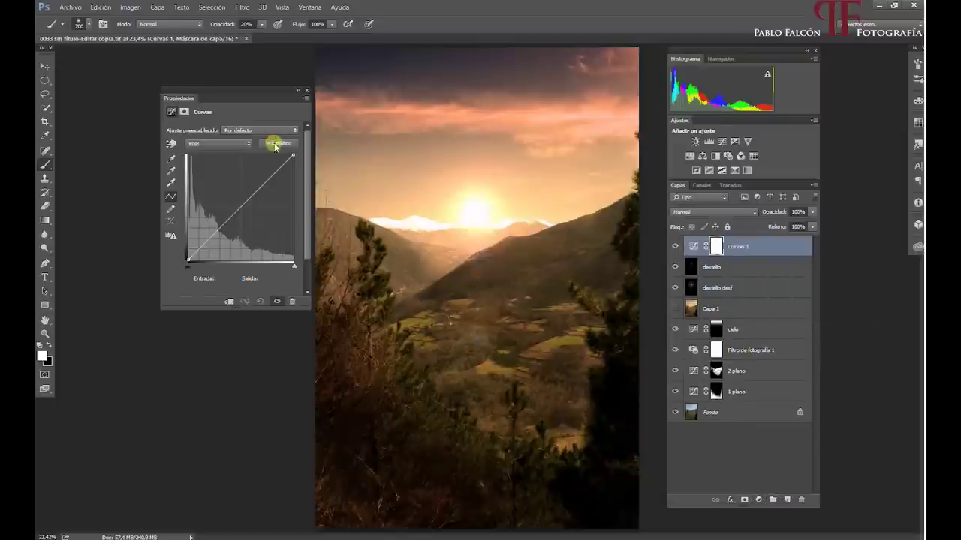
{"action": "left_click", "coordinate": [304, 90]}
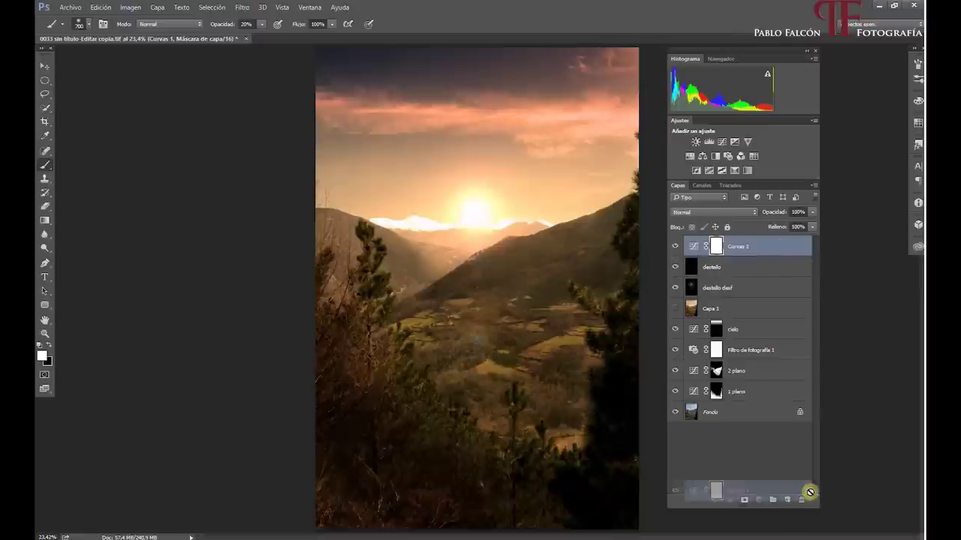
{"action": "left_click_drag", "start_coordinate": [768, 257], "coordinate": [800, 499]}
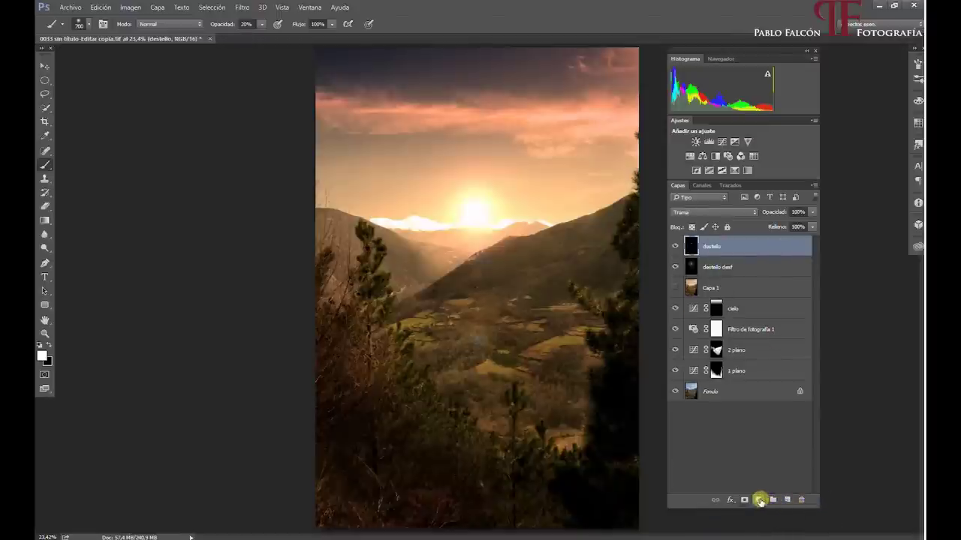
Step: Add a Levels layer with white output 195 and invert its mask to black
{"action": "left_click", "coordinate": [758, 500]}
{"action": "left_click", "coordinate": [773, 321]}
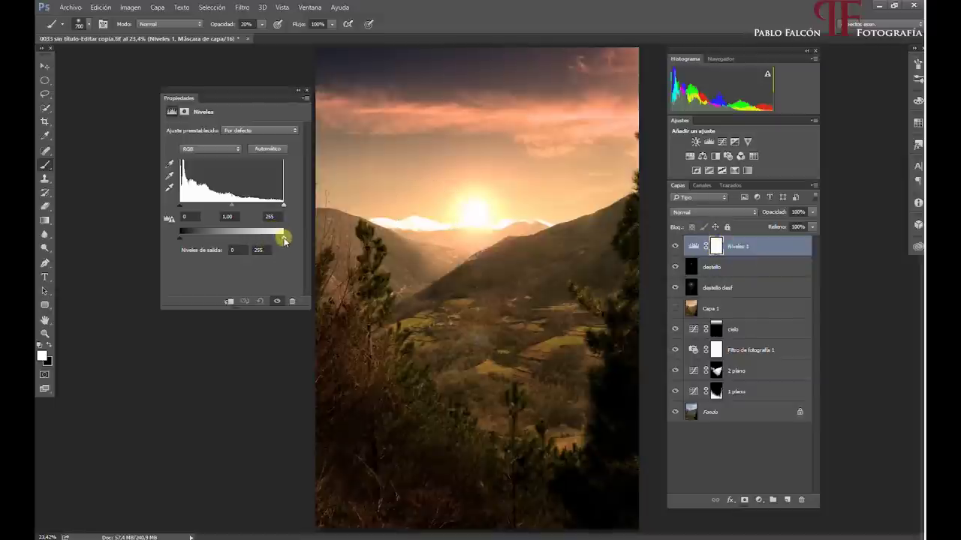
{"action": "left_click_drag", "start_coordinate": [281, 240], "coordinate": [259, 242]}
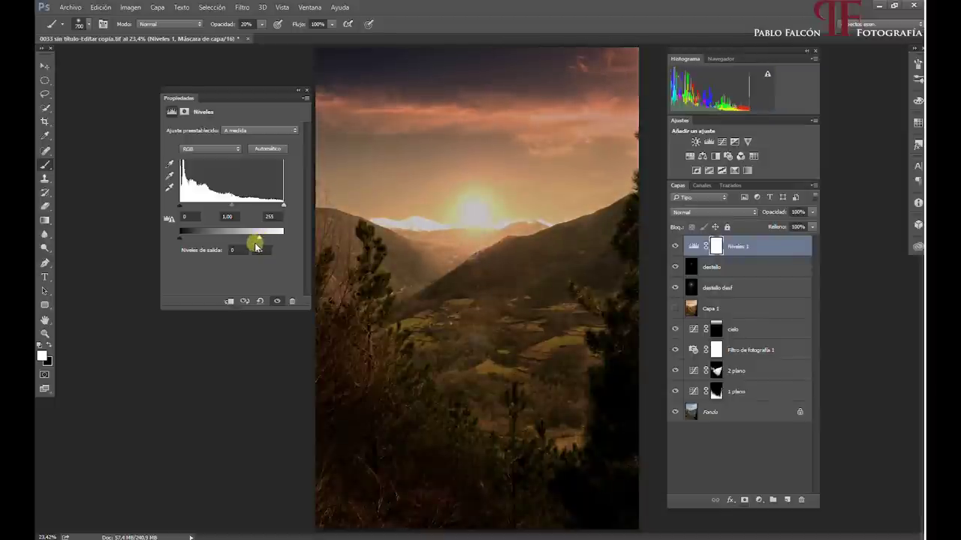
{"action": "left_click", "coordinate": [305, 91]}
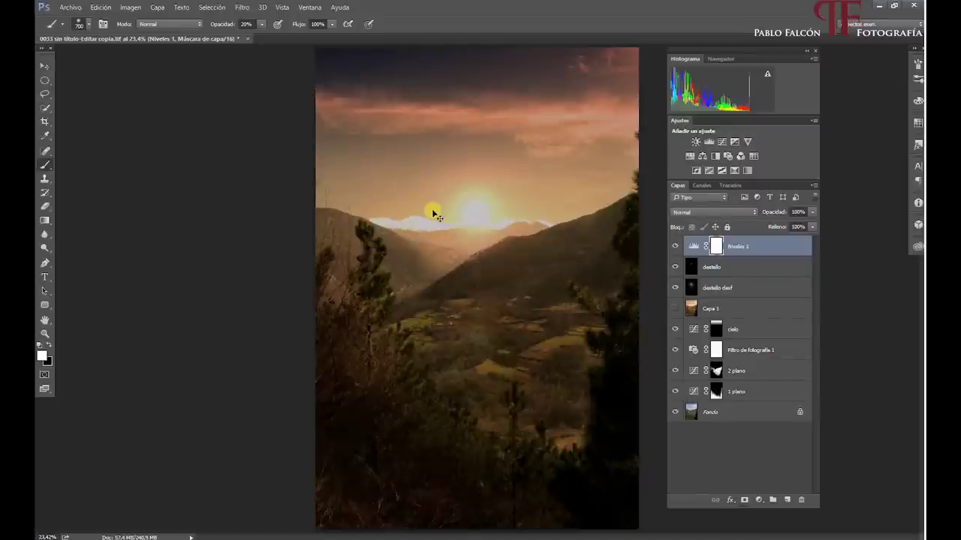
{"action": "key", "text": "ctrl+i"}
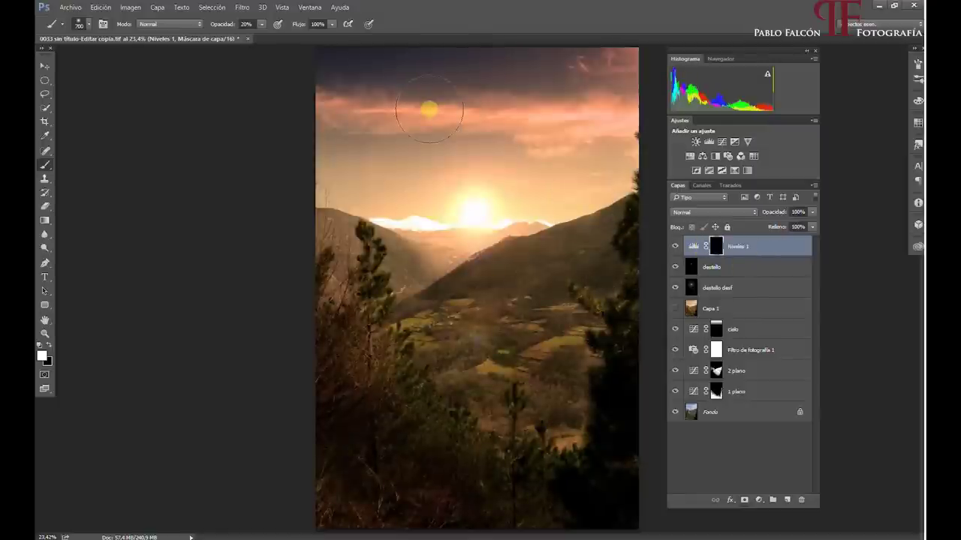
Step: Zoom out and paint the darkening back into the top-right corner with a 1300 brush
{"action": "key", "text": "z"}
{"action": "left_click_drag", "start_coordinate": [471, 161], "coordinate": [454, 159]}
{"action": "key", "text": "b"}
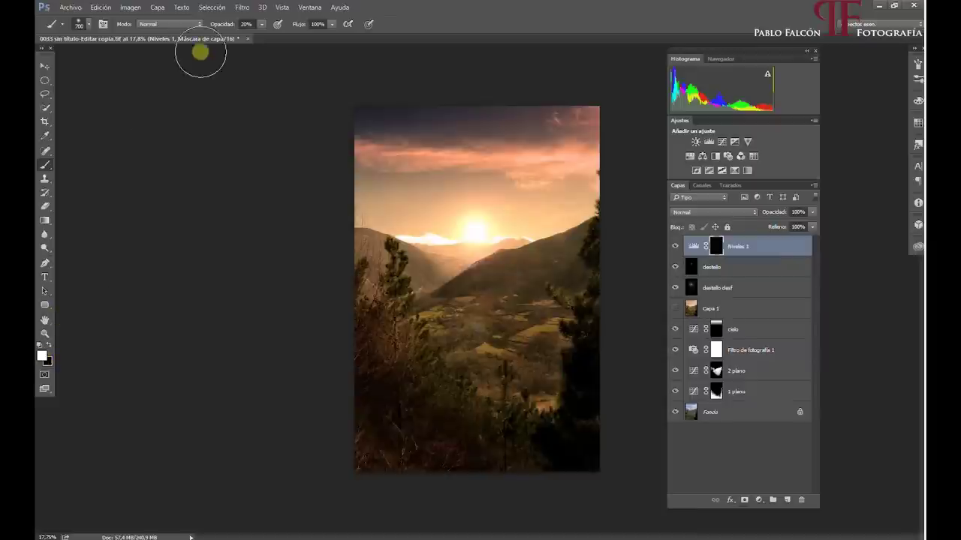
{"action": "key", "text": "bracketright"}
{"action": "key", "text": "bracketright"}
{"action": "key", "text": "bracketright"}
{"action": "key", "text": "bracketright"}
{"action": "key", "text": "bracketright"}
{"action": "key", "text": "bracketright"}
{"action": "key", "text": "bracketright"}
{"action": "key", "text": "bracketright"}
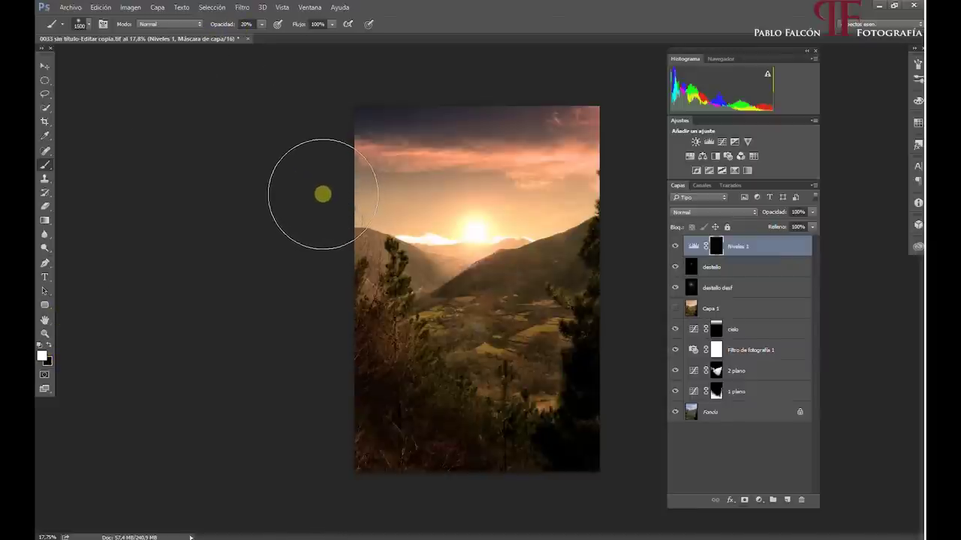
{"action": "key", "text": "bracketleft"}
{"action": "key", "text": "bracketleft"}
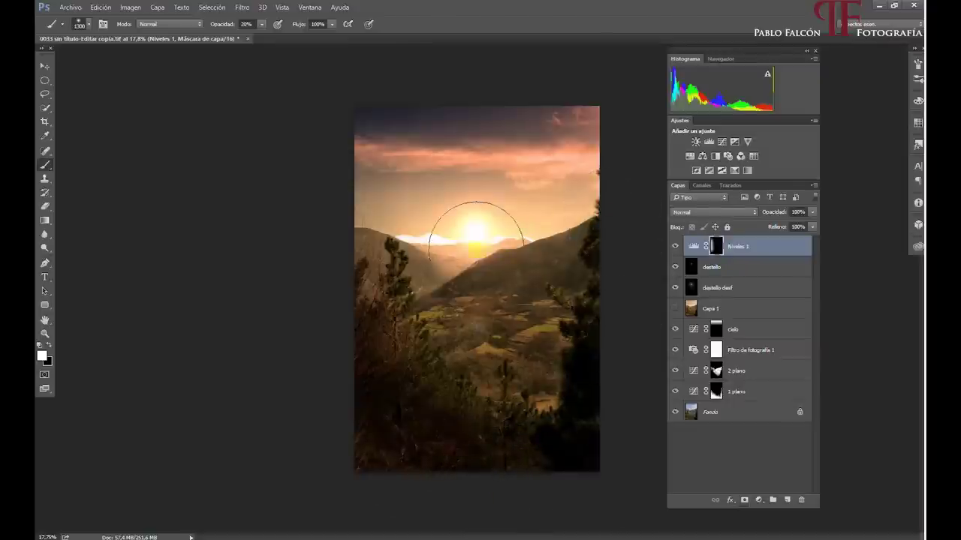
{"action": "mouse_move", "coordinate": [518, 257]}
{"action": "left_mouse_down"}
{"action": "mouse_move", "coordinate": [596, 107]}
{"action": "mouse_move", "coordinate": [605, 177]}
{"action": "mouse_move", "coordinate": [585, 133]}
{"action": "mouse_move", "coordinate": [593, 178]}
{"action": "mouse_move", "coordinate": [590, 161]}
{"action": "mouse_move", "coordinate": [572, 223]}
{"action": "mouse_move", "coordinate": [385, 190]}
{"action": "mouse_move", "coordinate": [352, 266]}
{"action": "mouse_move", "coordinate": [358, 278]}
{"action": "mouse_move", "coordinate": [515, 311]}
{"action": "mouse_move", "coordinate": [463, 312]}
{"action": "mouse_move", "coordinate": [510, 307]}
{"action": "mouse_move", "coordinate": [553, 257]}
{"action": "mouse_move", "coordinate": [493, 281]}
{"action": "mouse_move", "coordinate": [538, 283]}
{"action": "mouse_move", "coordinate": [532, 310]}
{"action": "mouse_move", "coordinate": [512, 305]}
{"action": "mouse_move", "coordinate": [547, 312]}
{"action": "mouse_move", "coordinate": [550, 337]}
{"action": "mouse_move", "coordinate": [521, 271]}
{"action": "mouse_move", "coordinate": [563, 253]}
{"action": "mouse_move", "coordinate": [457, 292]}
{"action": "mouse_move", "coordinate": [496, 286]}
{"action": "mouse_move", "coordinate": [521, 304]}
{"action": "mouse_move", "coordinate": [463, 301]}
{"action": "mouse_move", "coordinate": [518, 318]}
{"action": "mouse_move", "coordinate": [547, 349]}
{"action": "mouse_move", "coordinate": [510, 272]}
{"action": "mouse_move", "coordinate": [511, 300]}
{"action": "left_mouse_up"}
Step: Reduce the brush to 500, zoom back in, and show only the original Fondo photo
{"action": "key", "text": "bracketleft"}
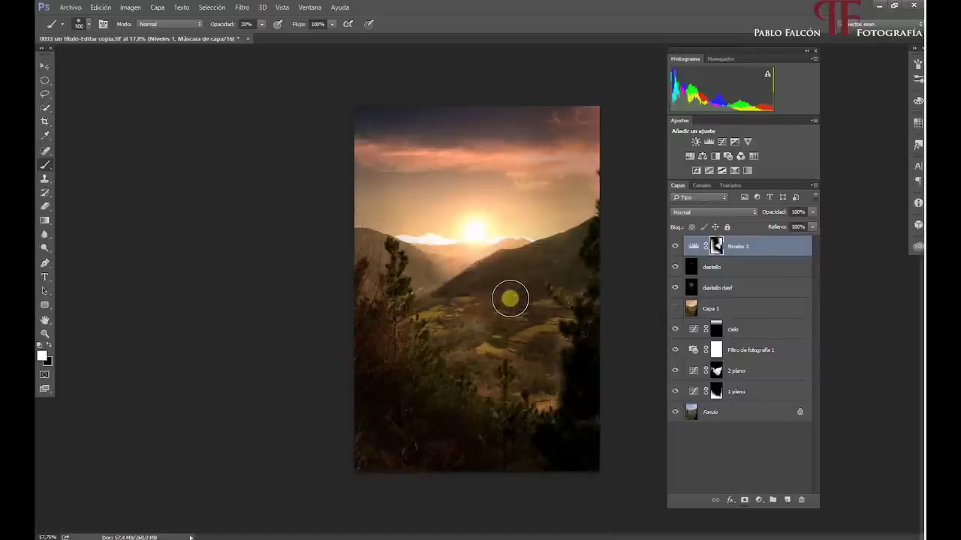
{"action": "scroll", "coordinate": [511, 300], "scroll_direction": "up", "scroll_amount": 2}
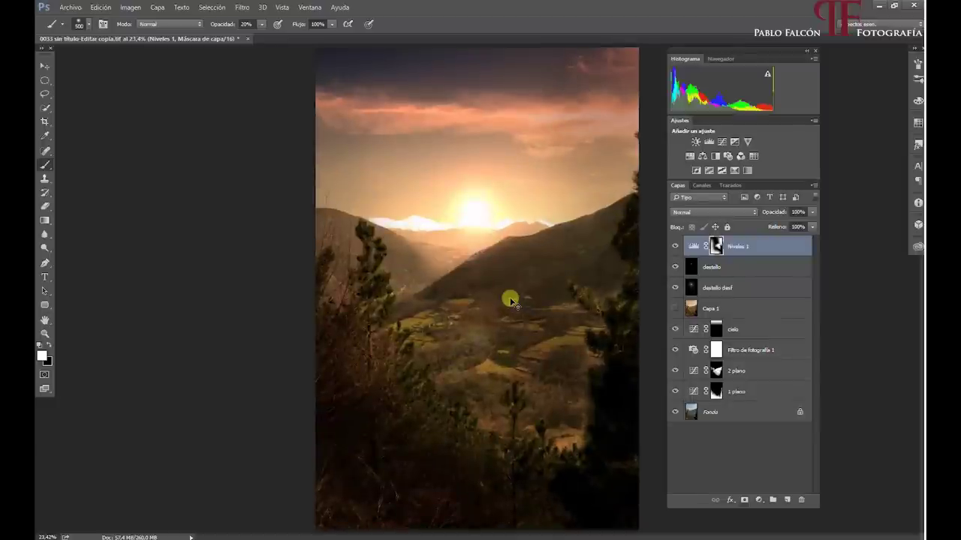
{"action": "left_click", "coordinate": [675, 413], "text": "alt"}
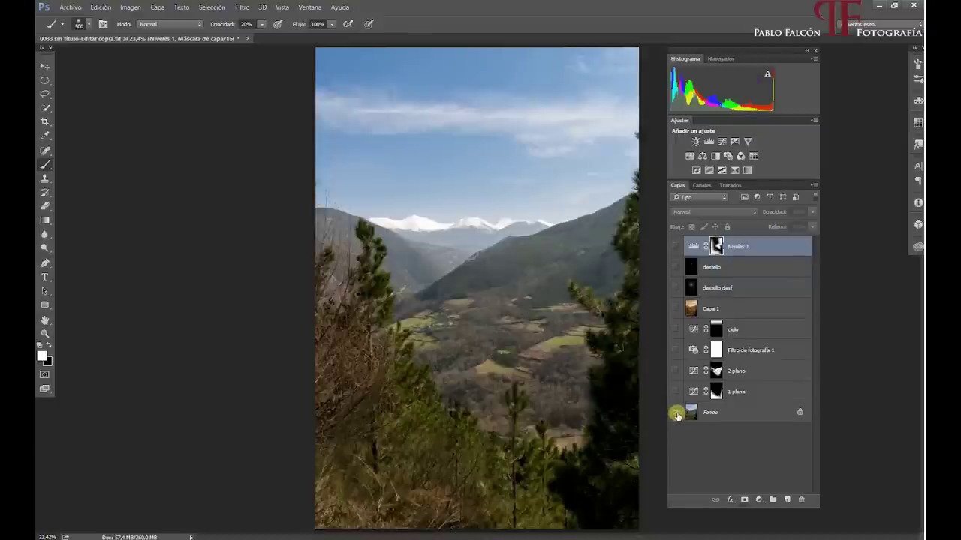
{"action": "left_click", "coordinate": [676, 413], "text": "alt"}
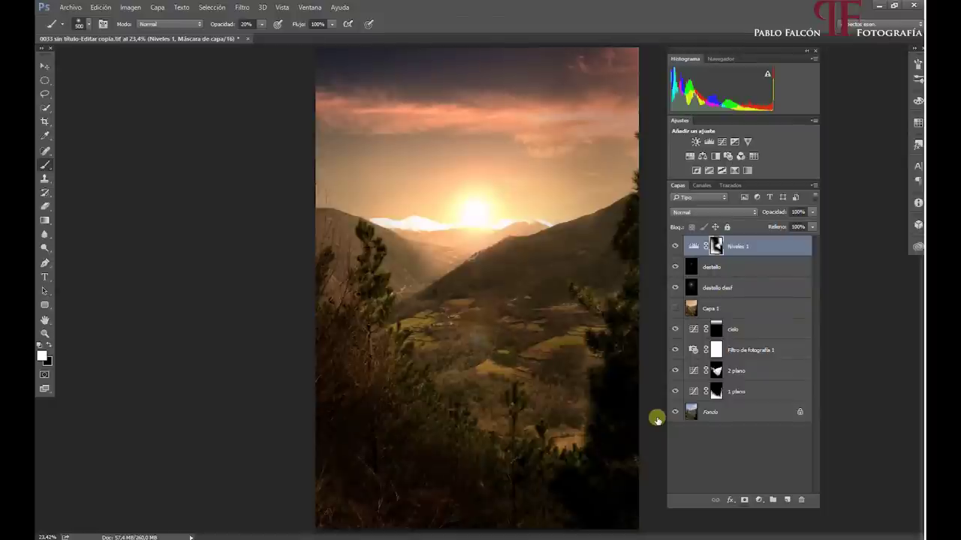
{"action": "left_click", "coordinate": [675, 412], "text": "alt"}
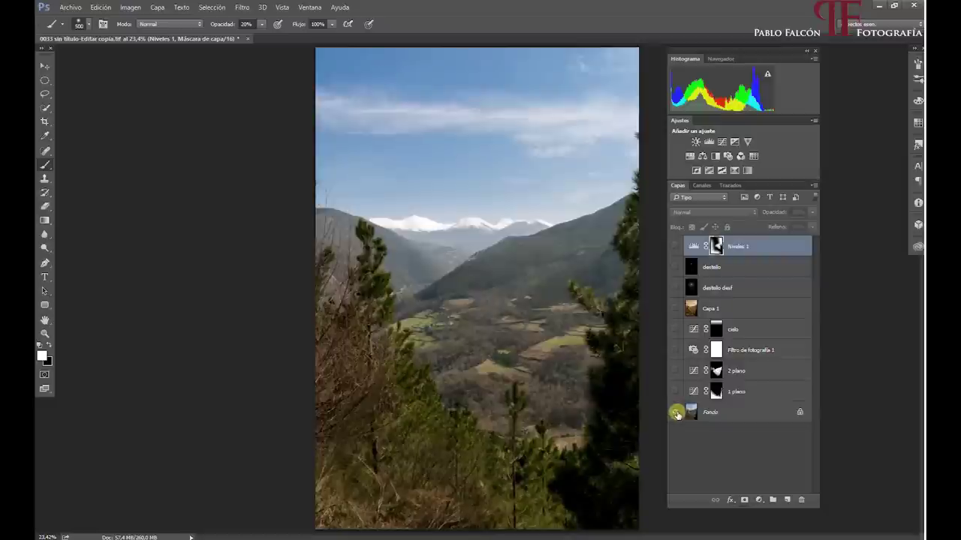
{"action": "left_click", "coordinate": [675, 412], "text": "alt"}
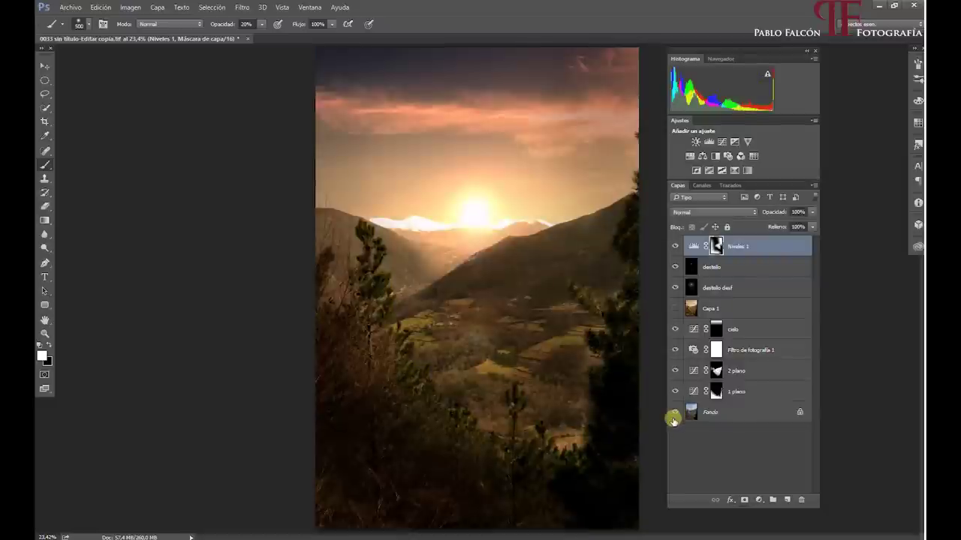